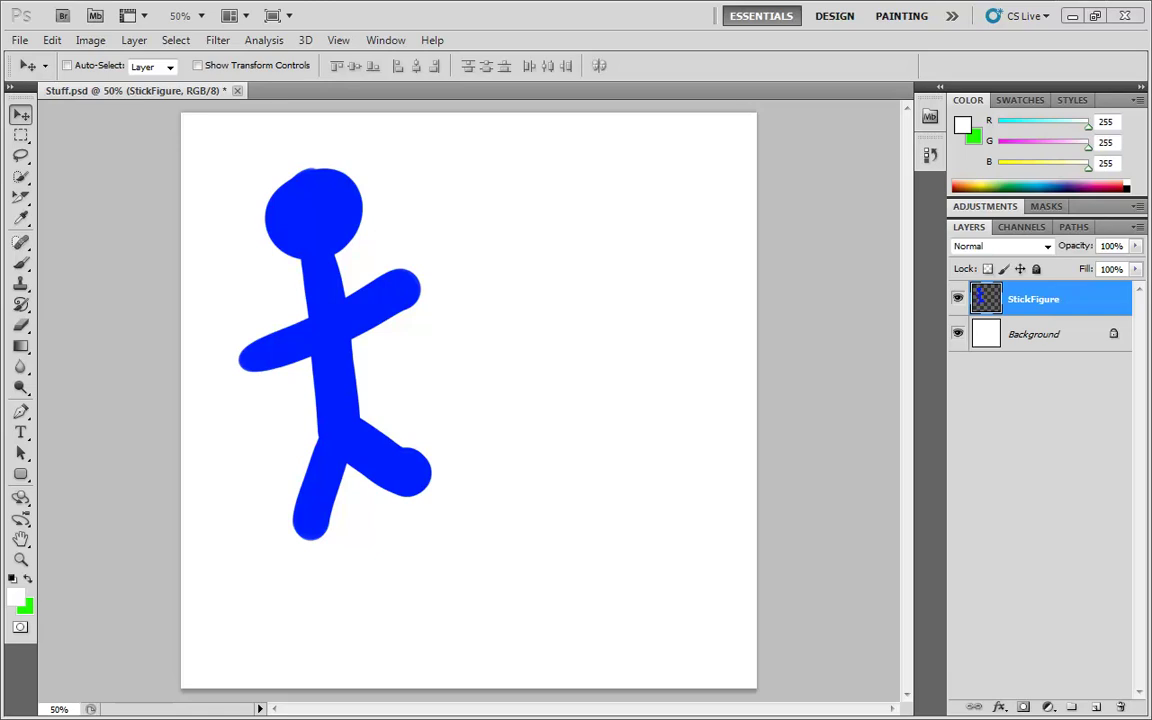
Step: Open the layer style (fx) menu for the StickFigure layer
click(1000, 709)
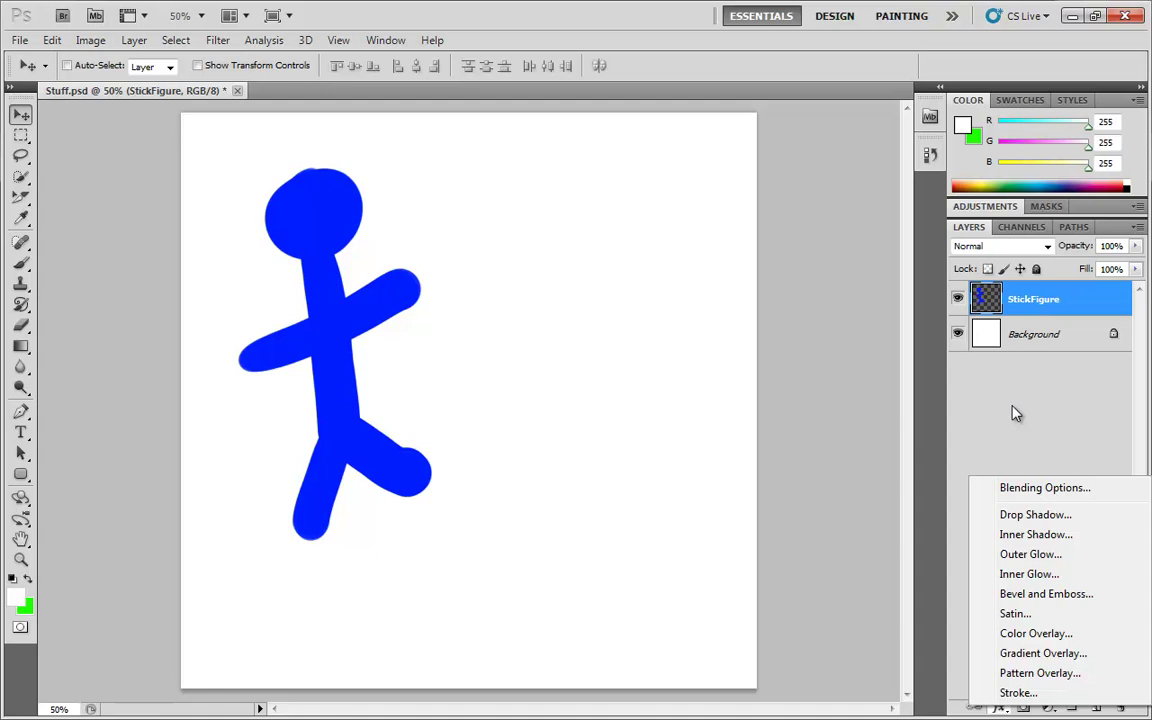
Step: Add a Drop Shadow to the stick figure and drag it to a 143 px offset at 130°
click(1056, 519)
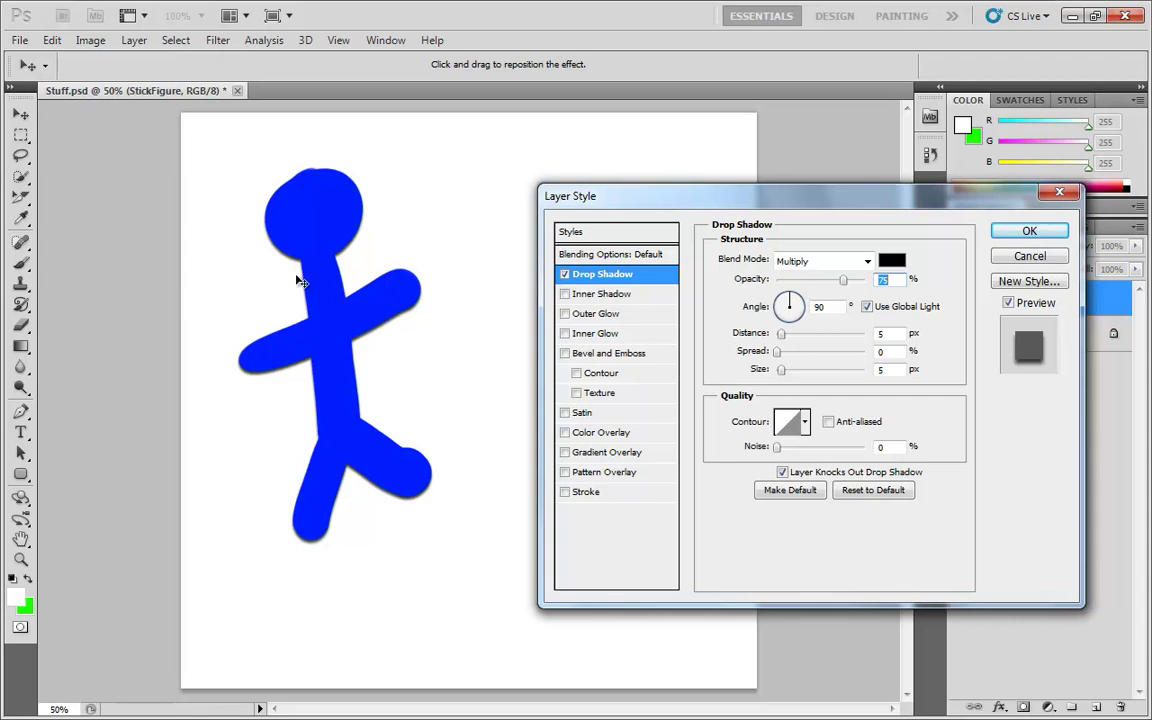
mouse_move(437, 406)
mouse_down()
mouse_move(452, 432)
mouse_move(447, 401)
mouse_move(447, 419)
mouse_up()
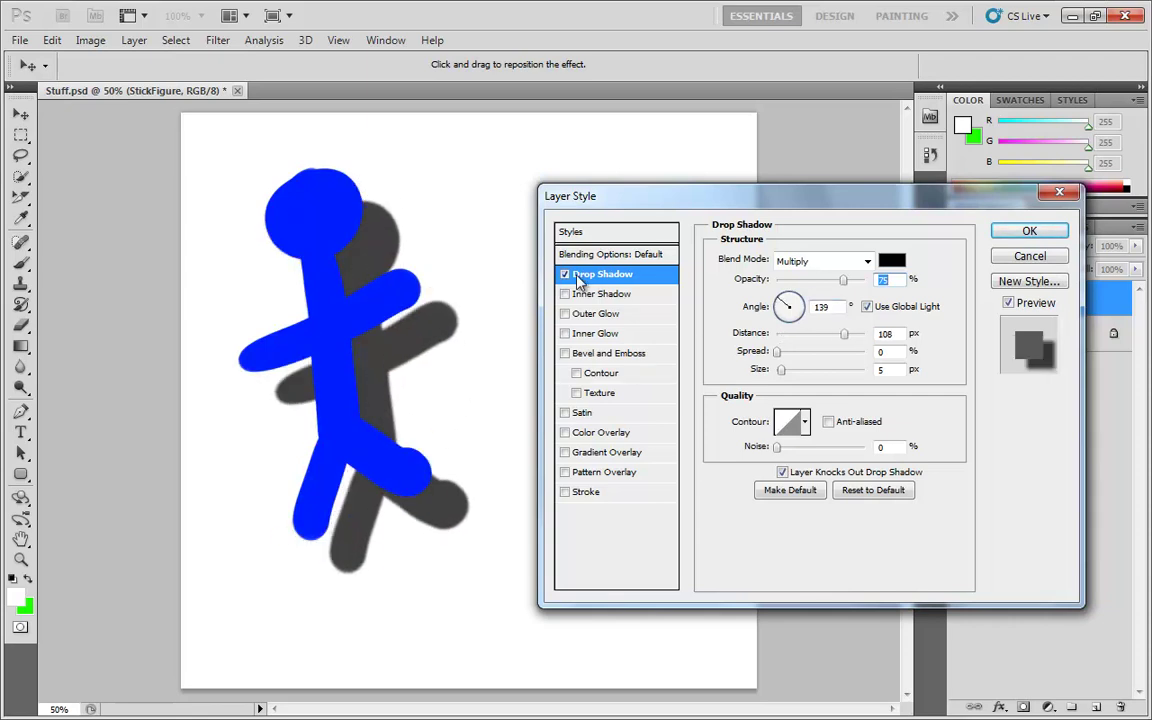
drag(445, 399, 410, 408)
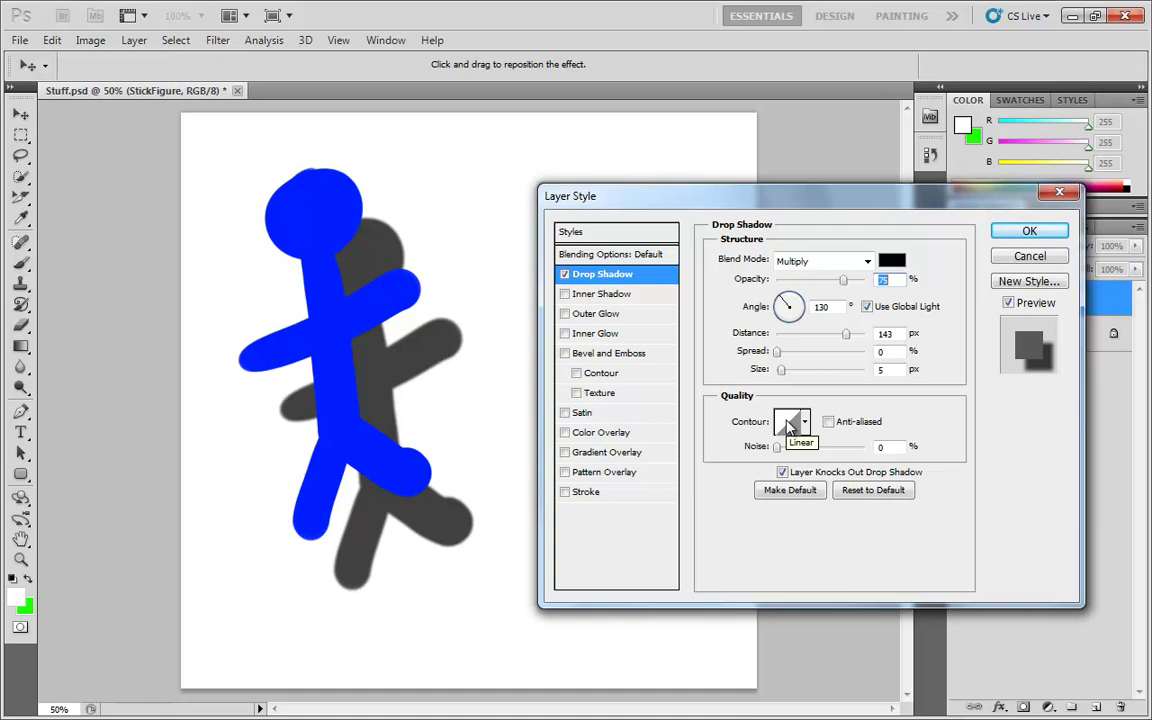
click(622, 296)
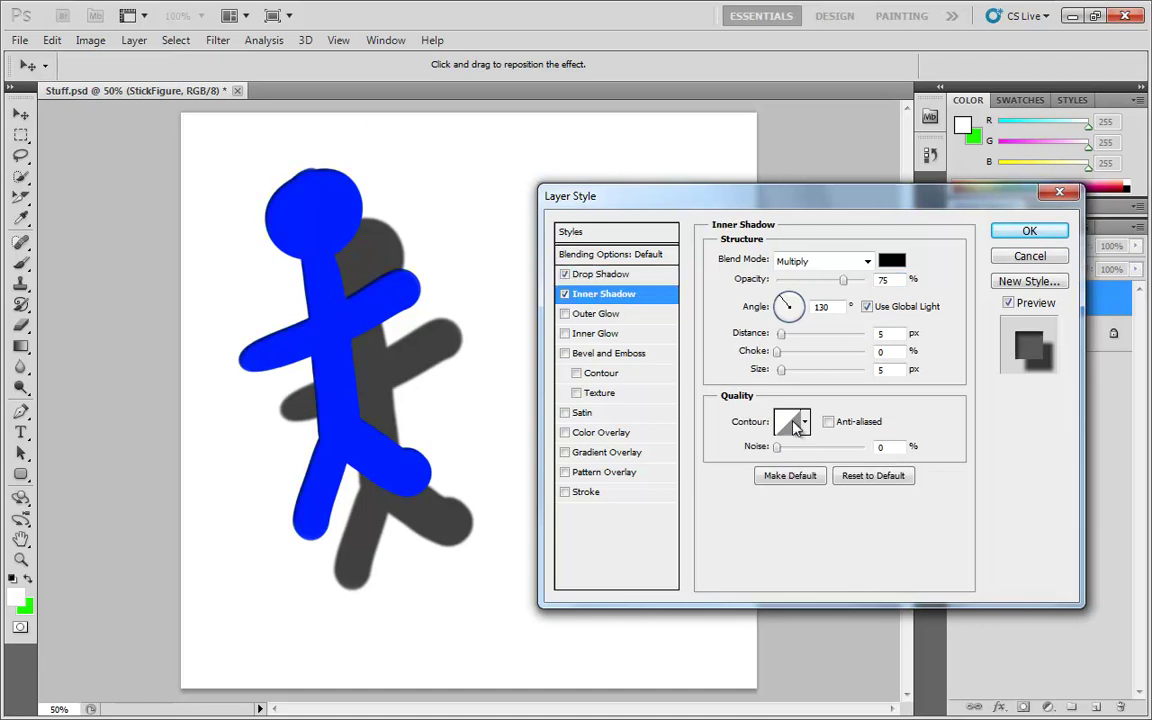
click(590, 314)
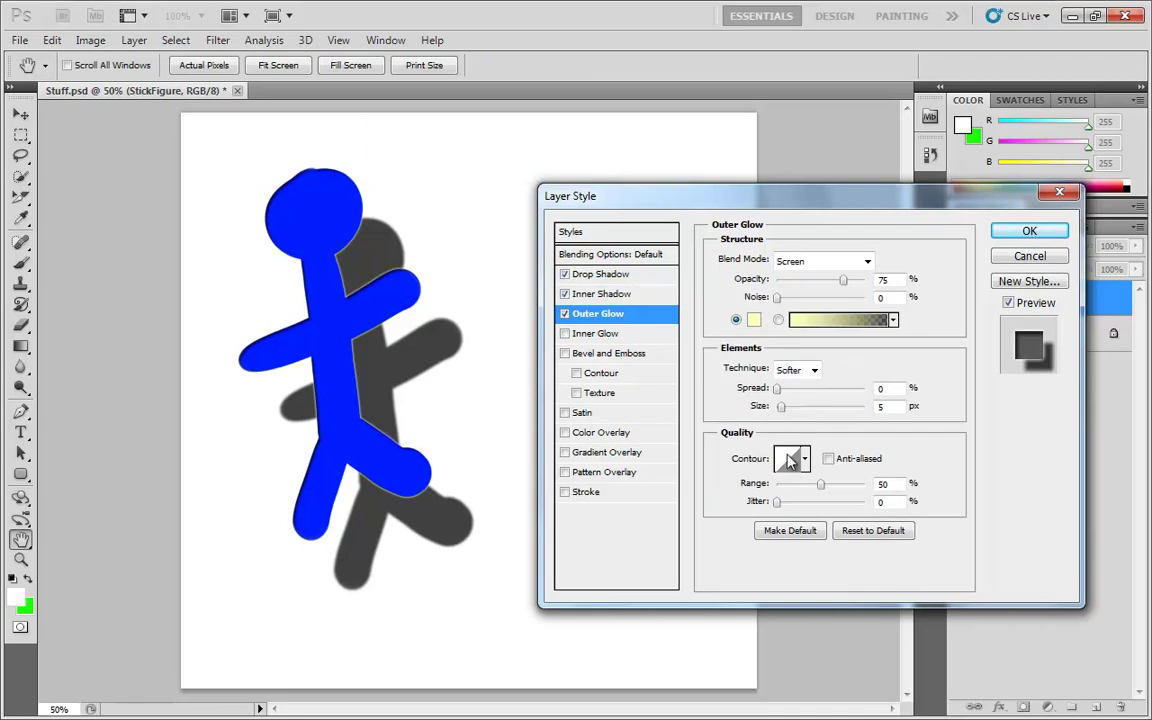
click(564, 333)
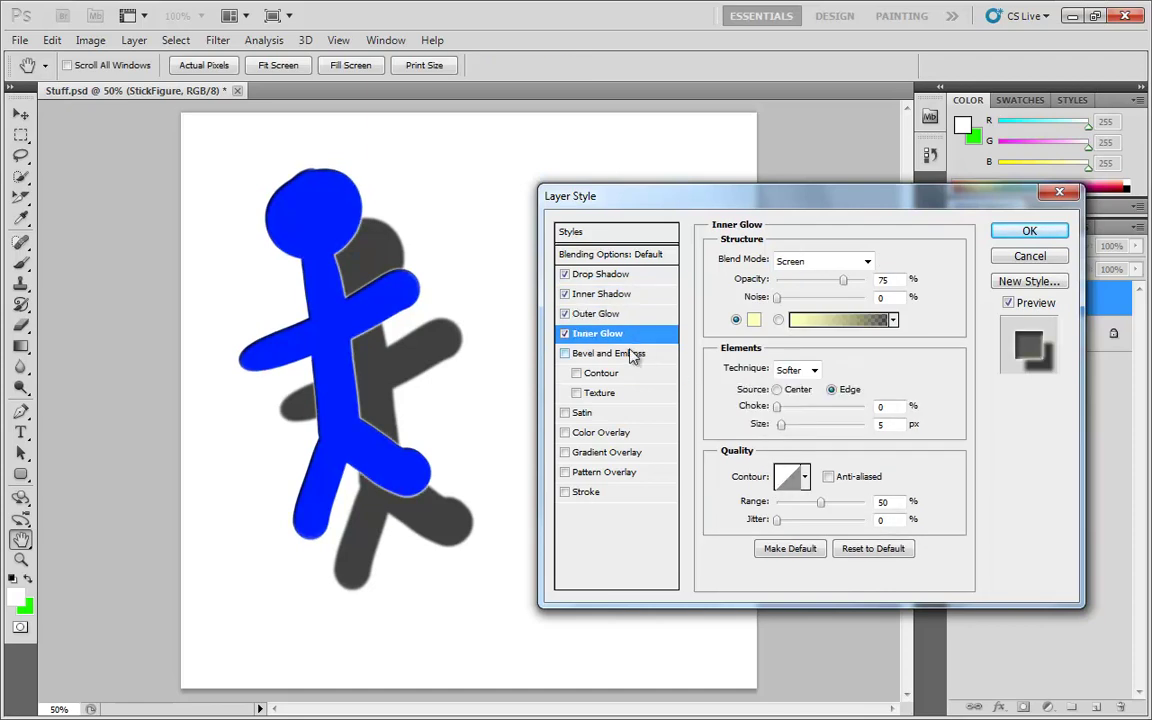
click(566, 353)
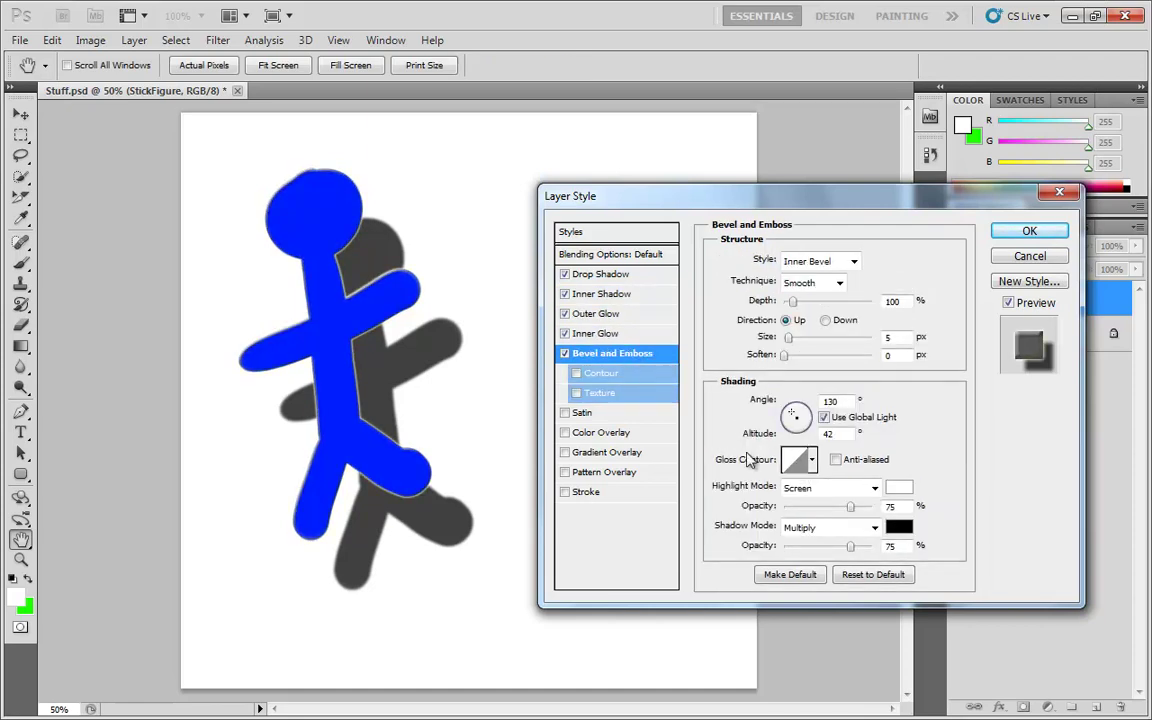
click(617, 375)
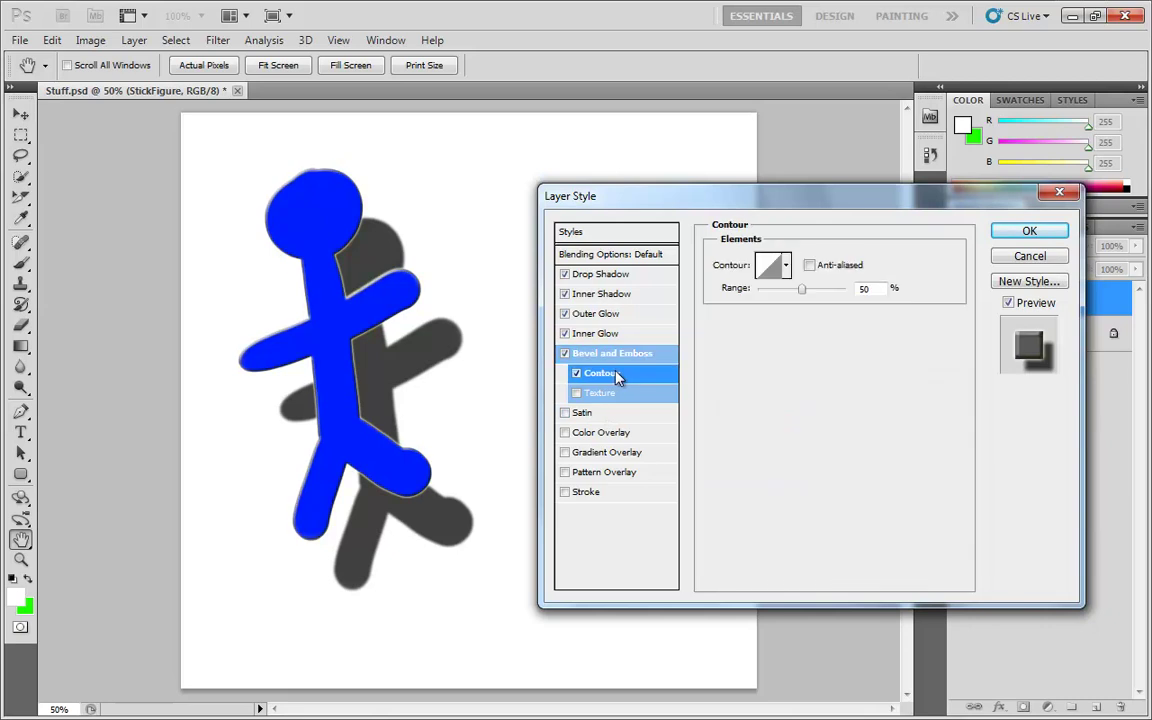
click(576, 373)
click(593, 413)
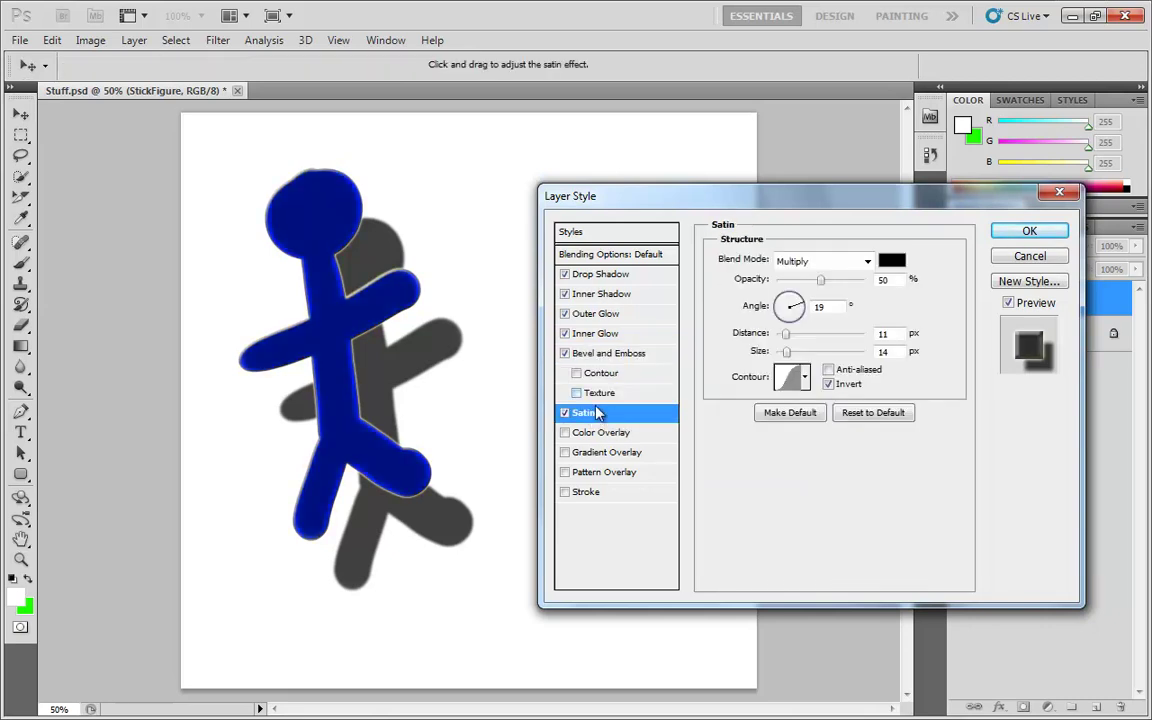
click(565, 413)
click(565, 452)
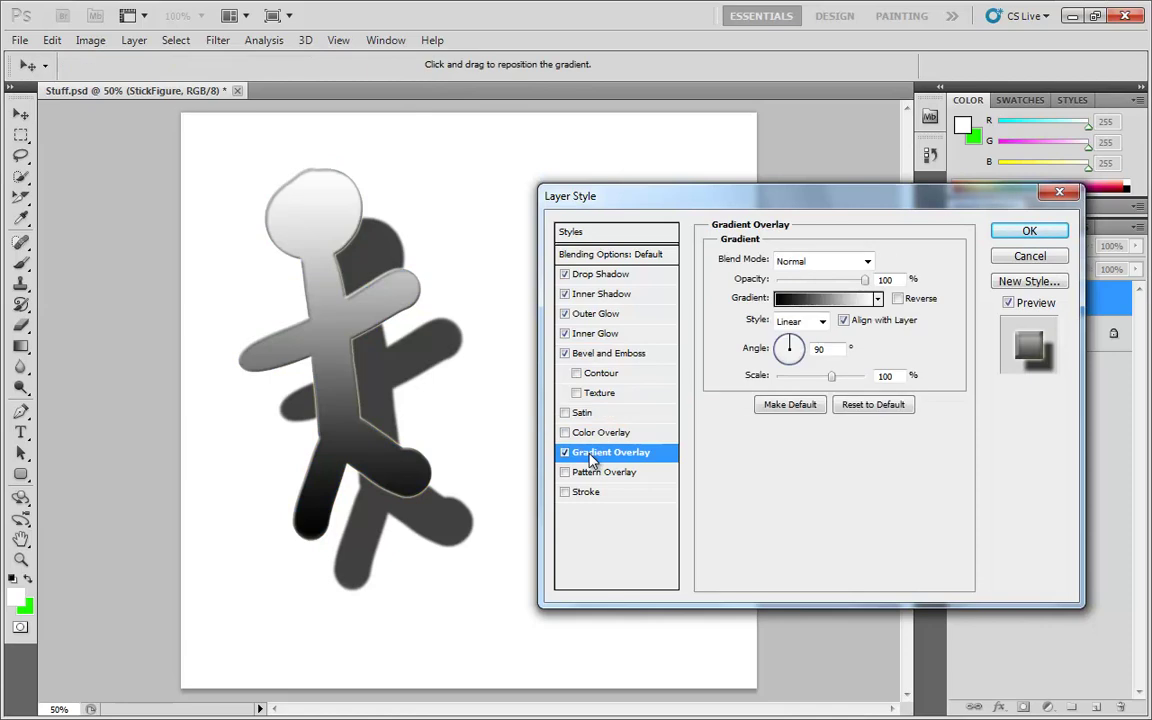
click(565, 454)
click(586, 492)
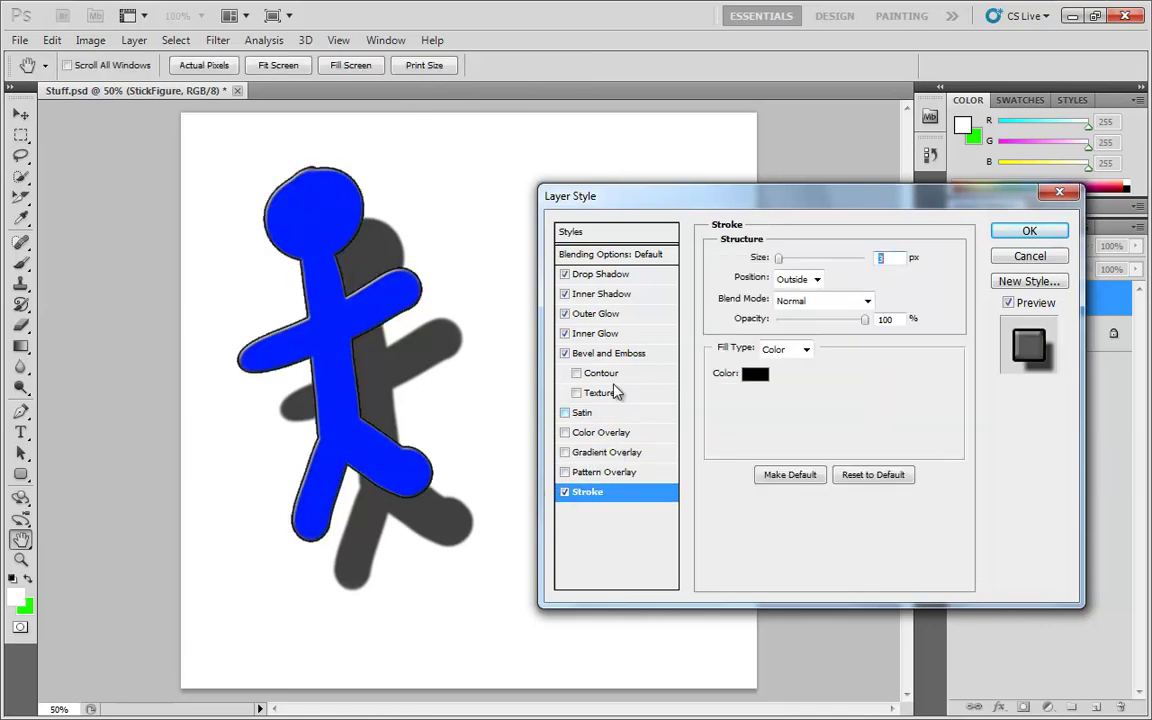
click(565, 492)
click(565, 353)
click(565, 333)
click(565, 313)
click(565, 294)
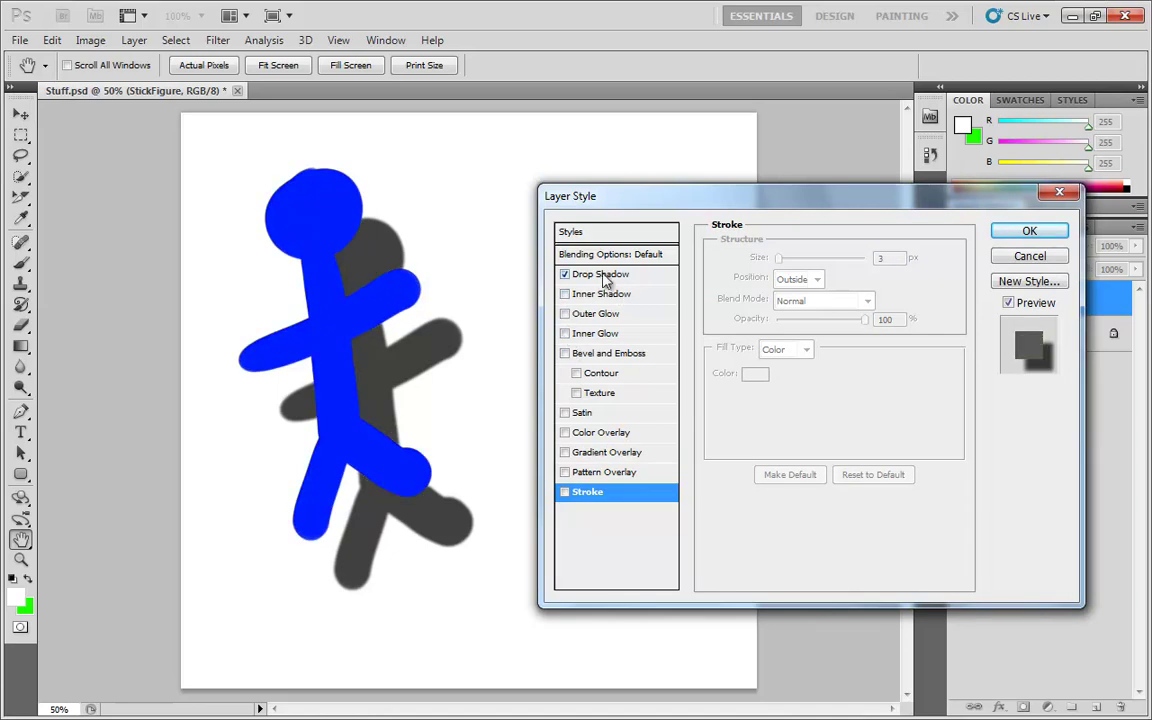
click(582, 272)
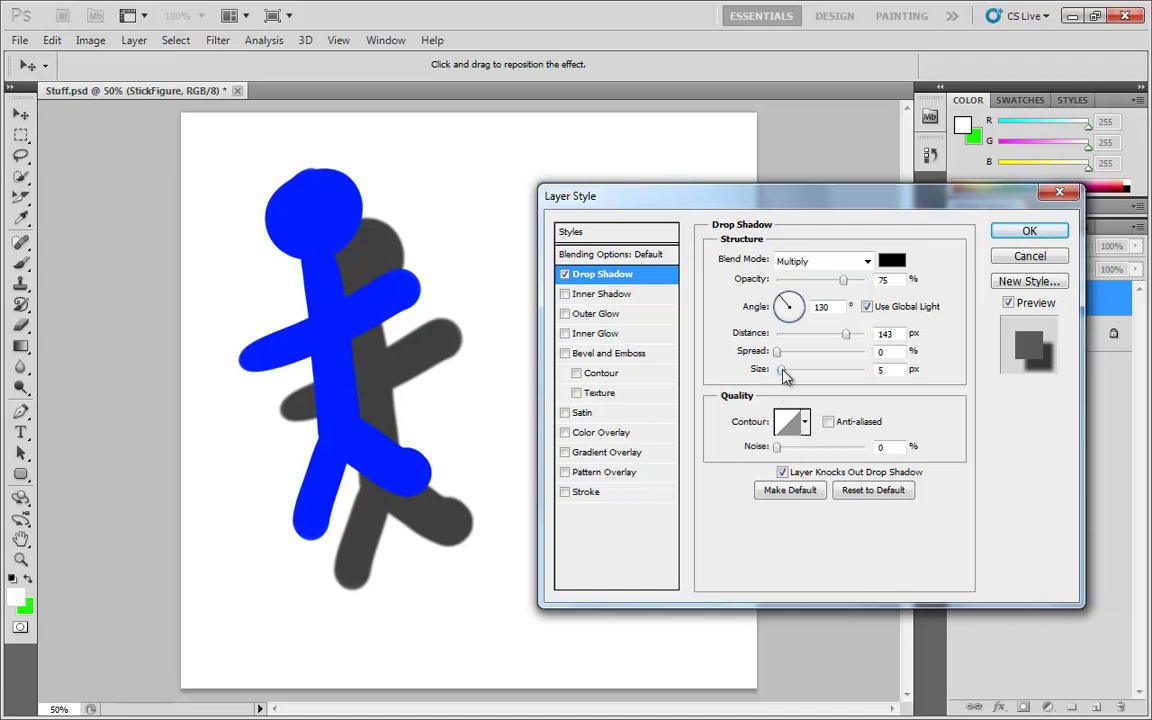
Step: Set the drop shadow Size to 43 px and Opacity to 100%
drag(783, 373, 800, 378)
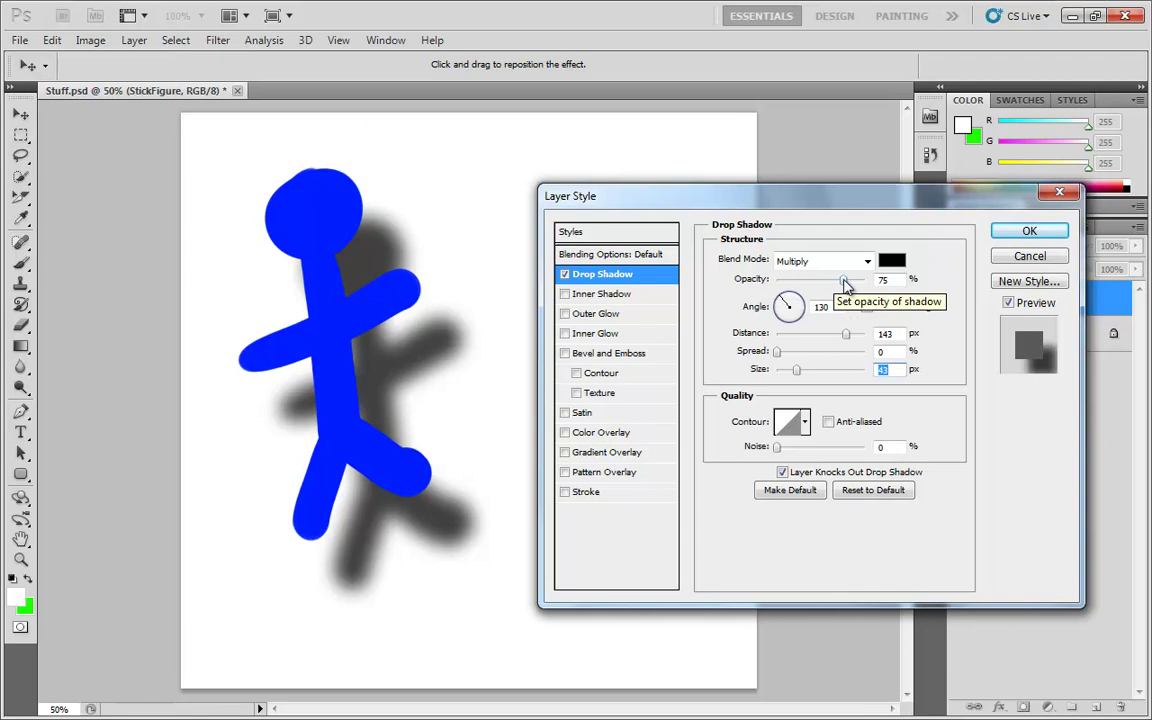
drag(843, 280, 868, 281)
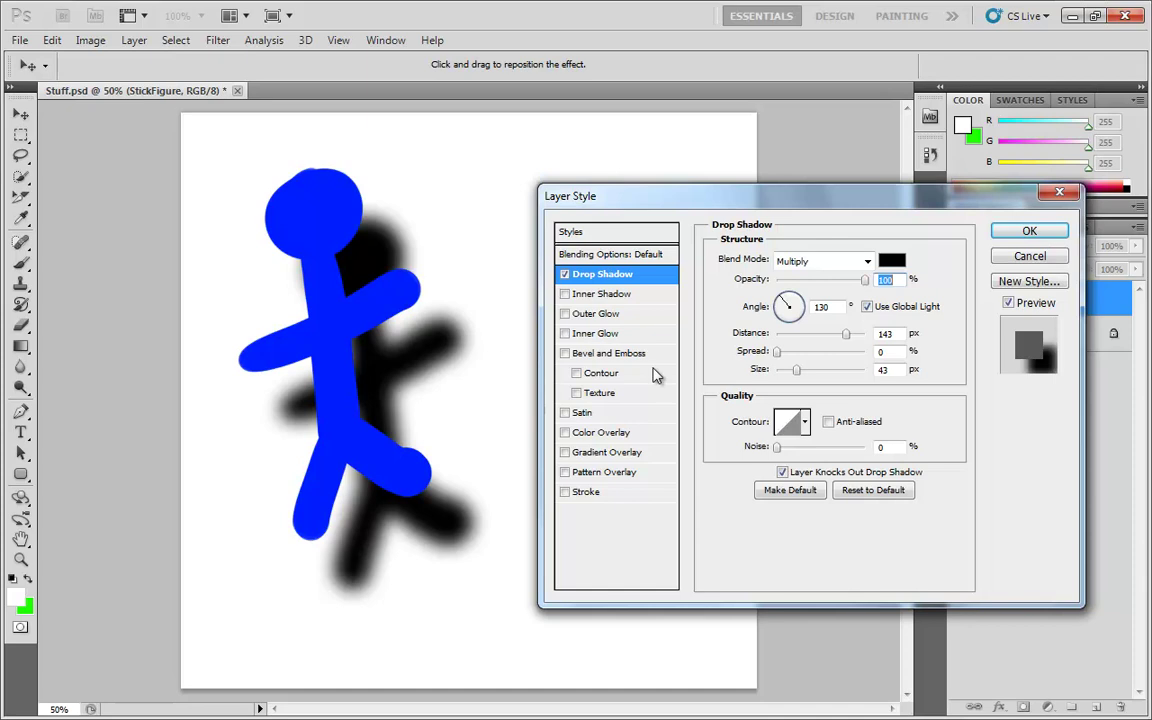
Step: Add a point to the shadow contour curve and bend it, ending at Input 80%, Output 95%
click(789, 421)
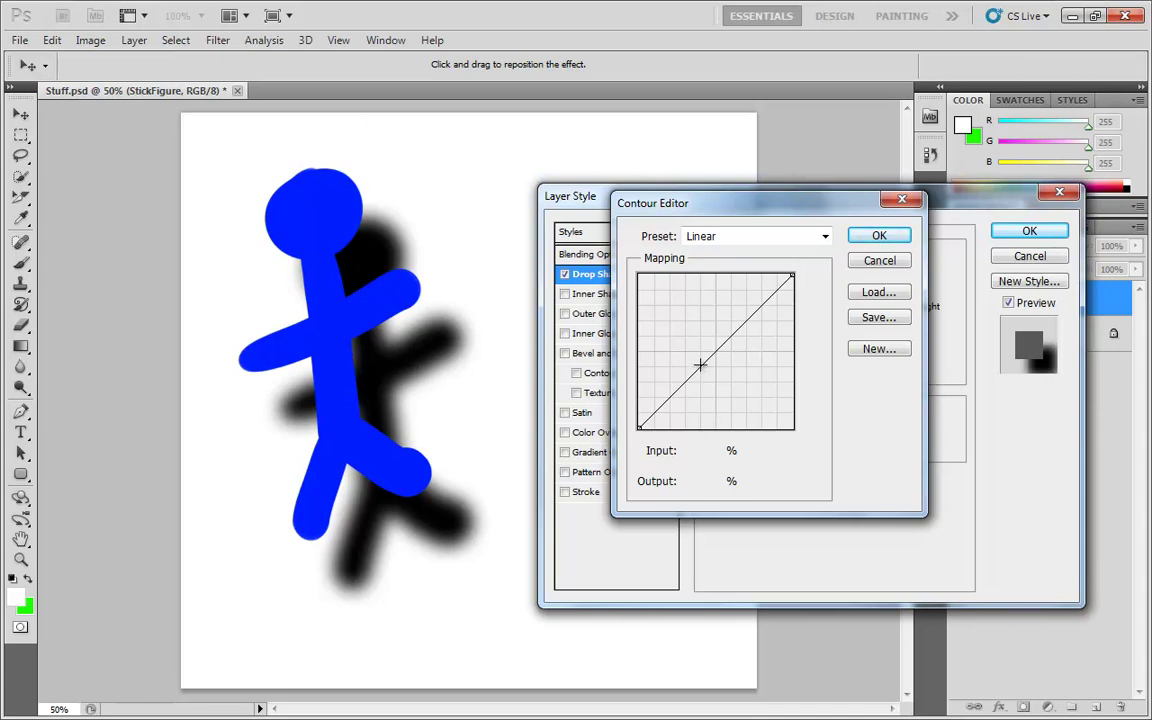
drag(710, 357, 689, 333)
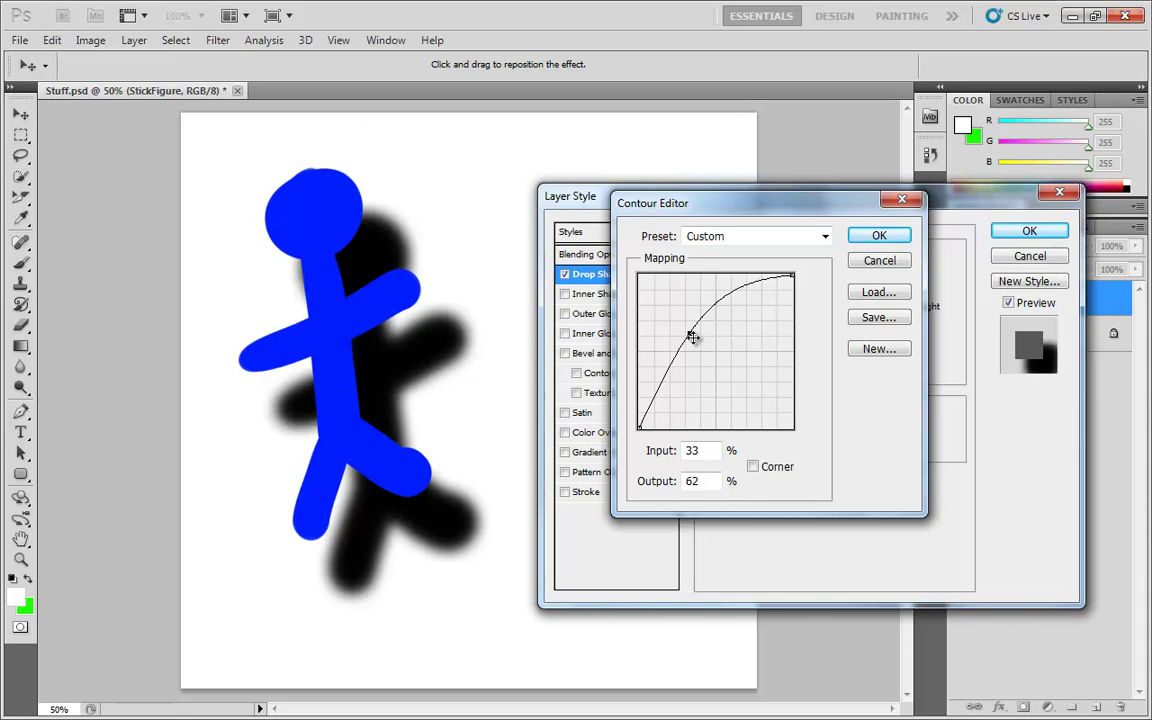
mouse_move(689, 334)
mouse_down()
mouse_move(704, 358)
mouse_move(688, 335)
mouse_up()
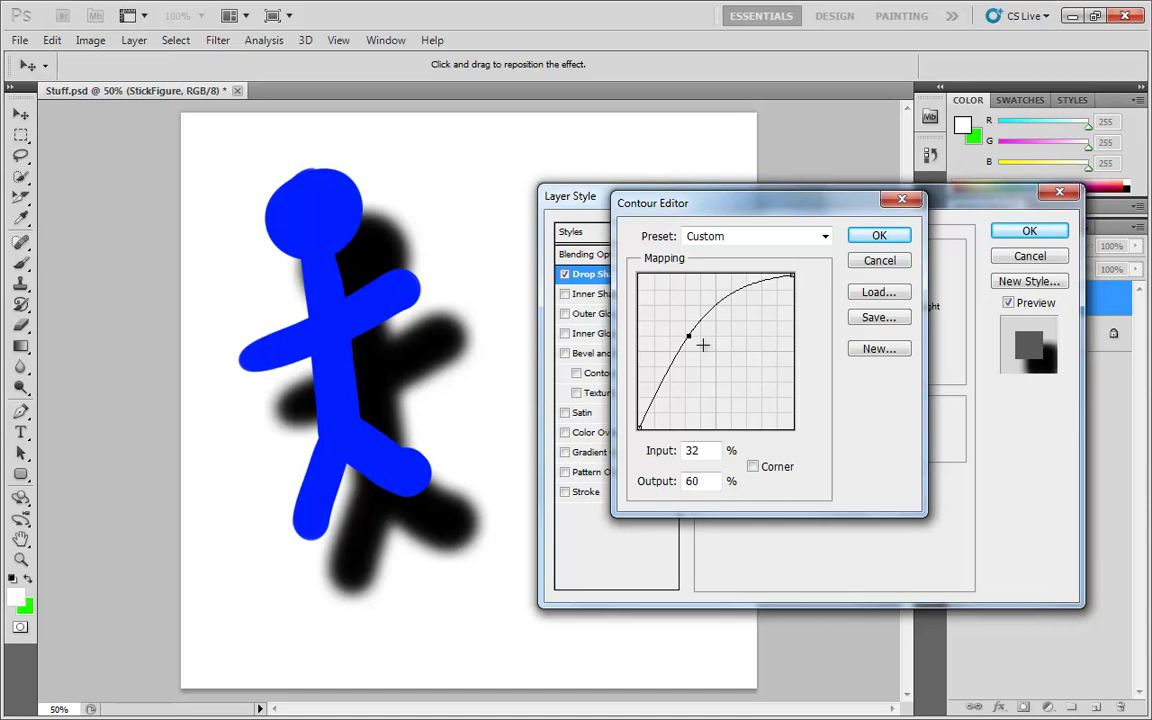
drag(689, 336, 733, 381)
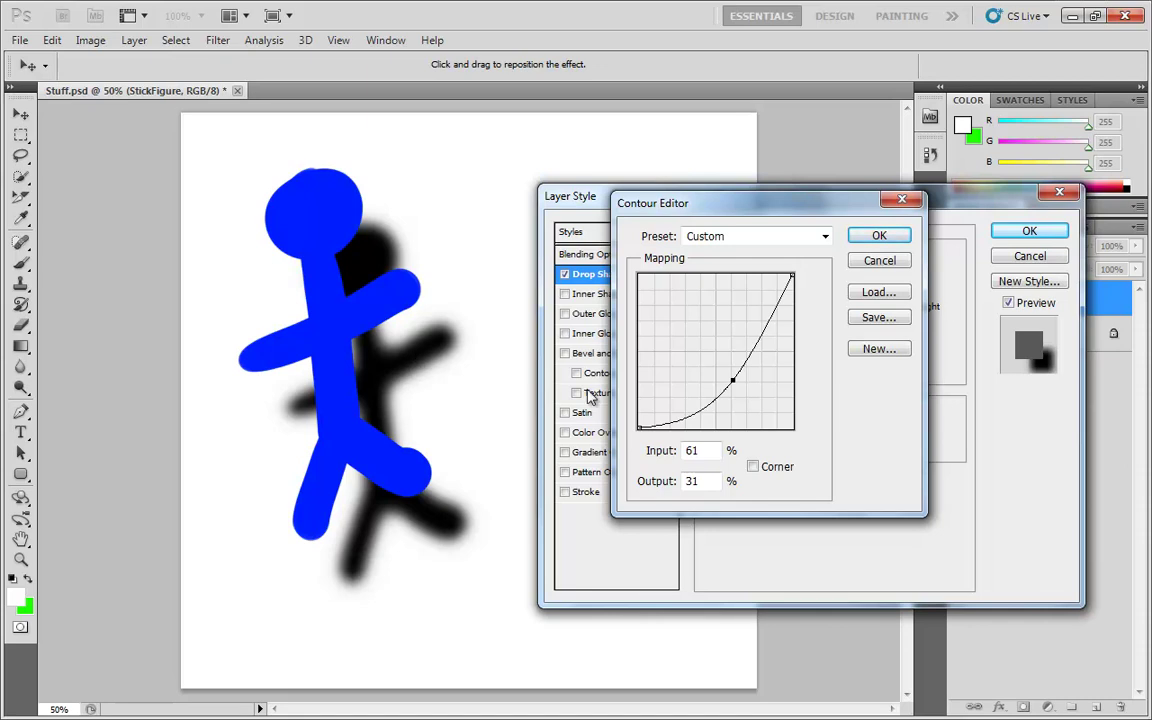
mouse_move(734, 381)
mouse_down()
mouse_move(714, 372)
mouse_move(725, 391)
mouse_up()
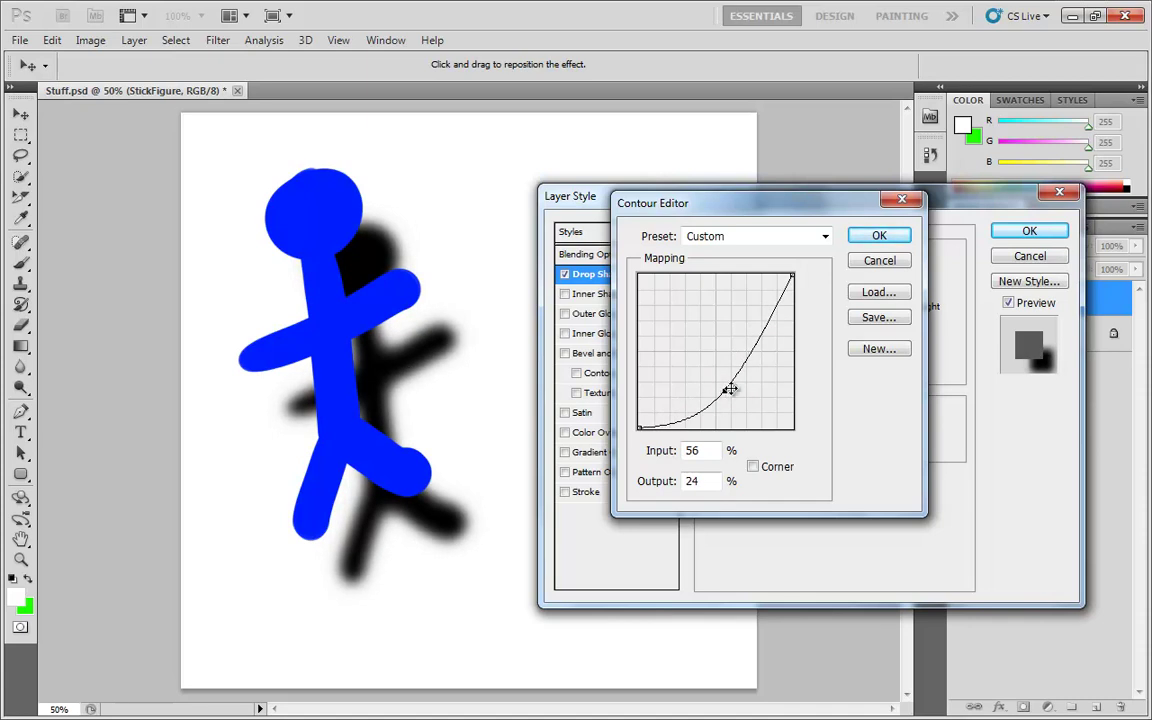
drag(723, 390, 661, 424)
Step: Add contour points near the top and low ends, one at Input 87%, Output 62%
drag(776, 302, 762, 283)
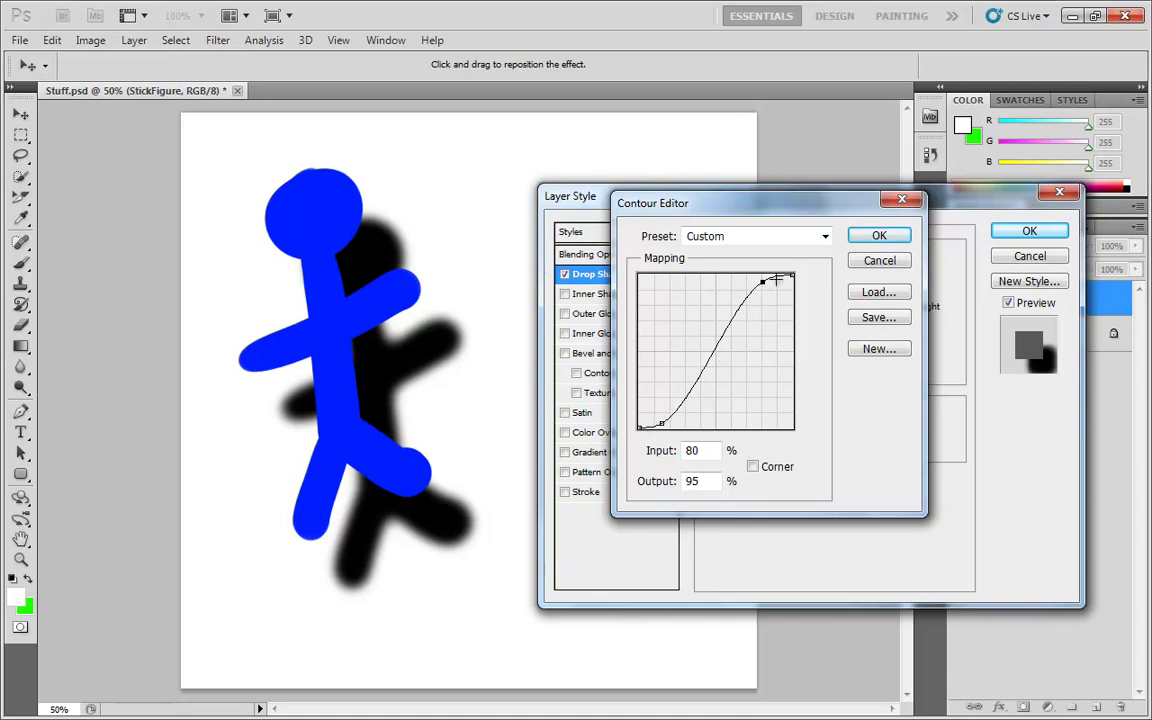
drag(660, 423, 742, 365)
Step: Add a dip near the top of the contour curve and lower the top point
drag(762, 284, 772, 333)
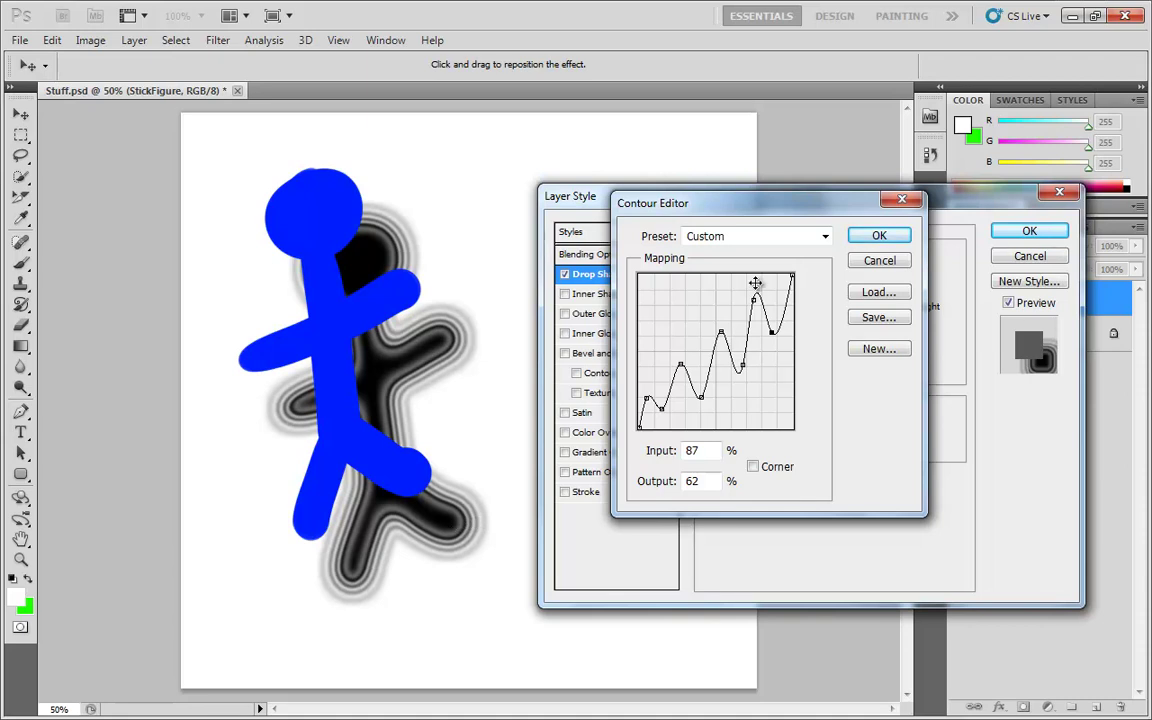
Step: Add another curve point, then make the points at Input 41, 27 and 15 sharp corners
click(720, 331)
mouse_move(720, 333)
mouse_down()
mouse_move(710, 331)
mouse_move(730, 334)
mouse_move(708, 303)
mouse_move(720, 366)
mouse_move(725, 327)
mouse_up()
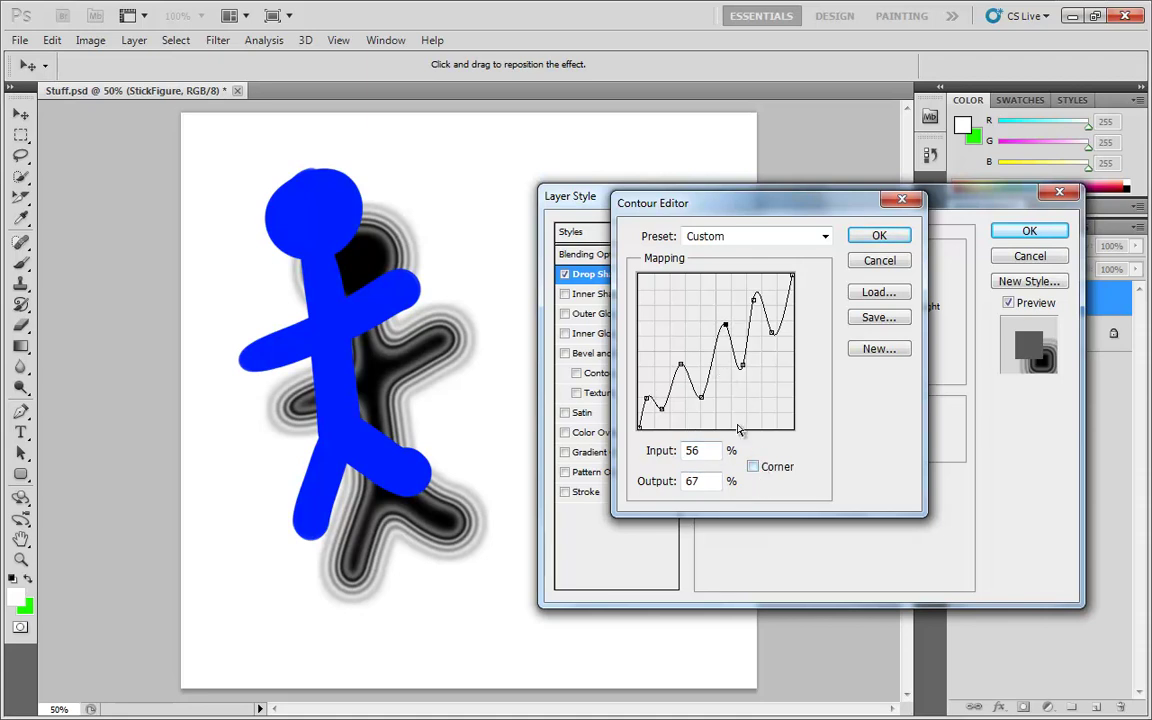
click(753, 466)
click(701, 397)
click(753, 467)
click(680, 366)
click(753, 466)
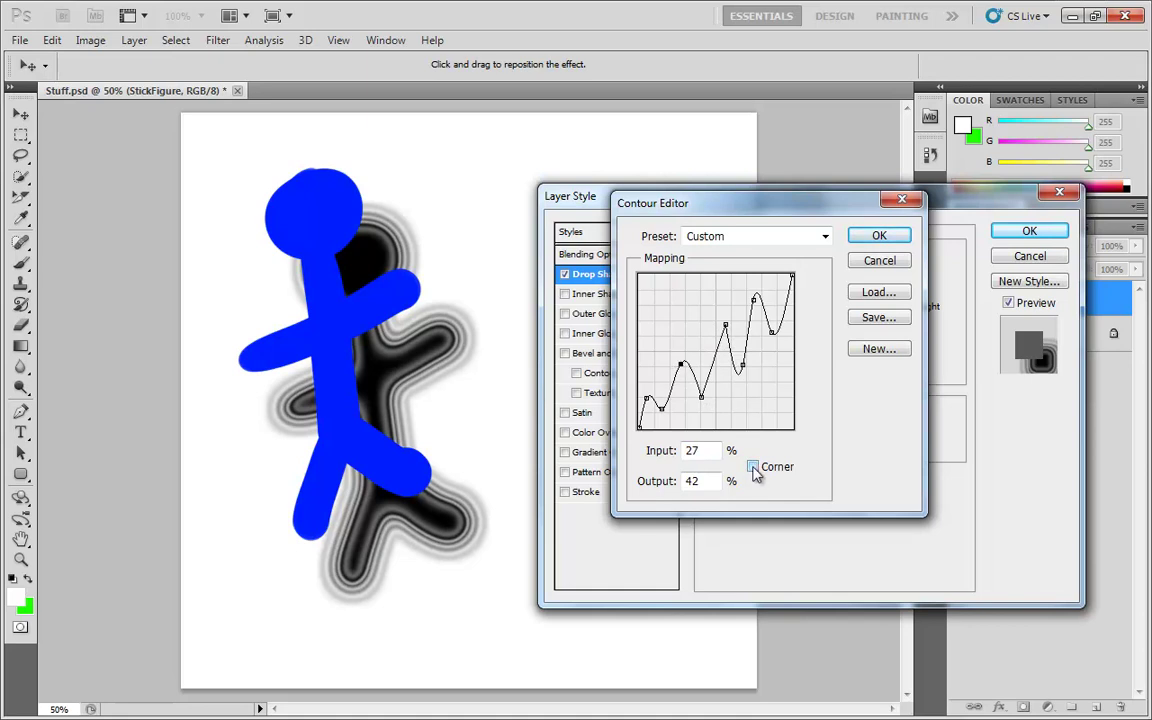
click(662, 407)
click(755, 467)
Step: Make the remaining contour points at 68/41, 75/84 and 87/62 sharp corners
click(647, 398)
click(753, 466)
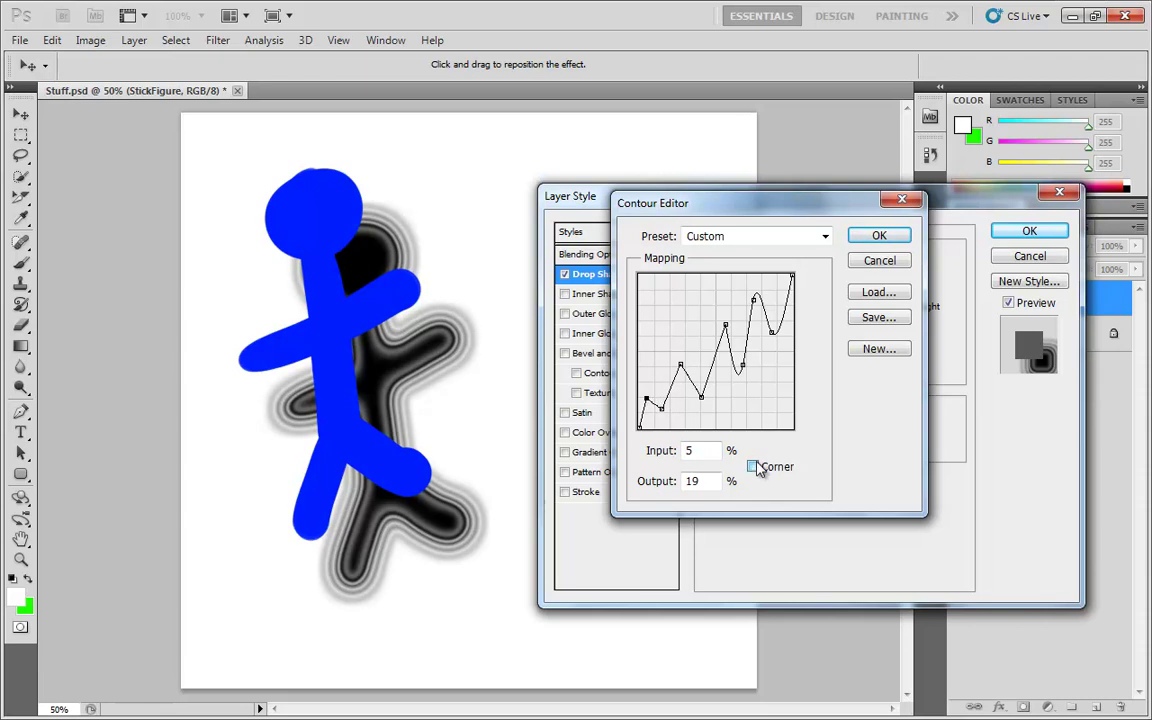
click(742, 366)
click(753, 466)
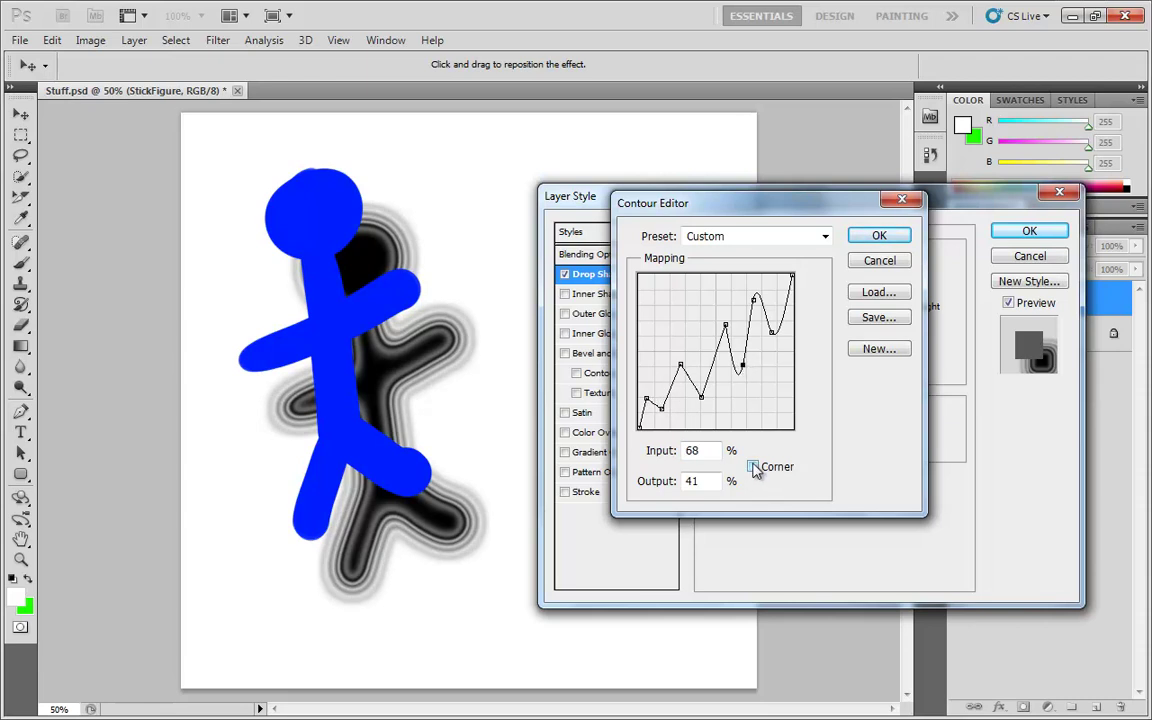
click(754, 299)
click(753, 467)
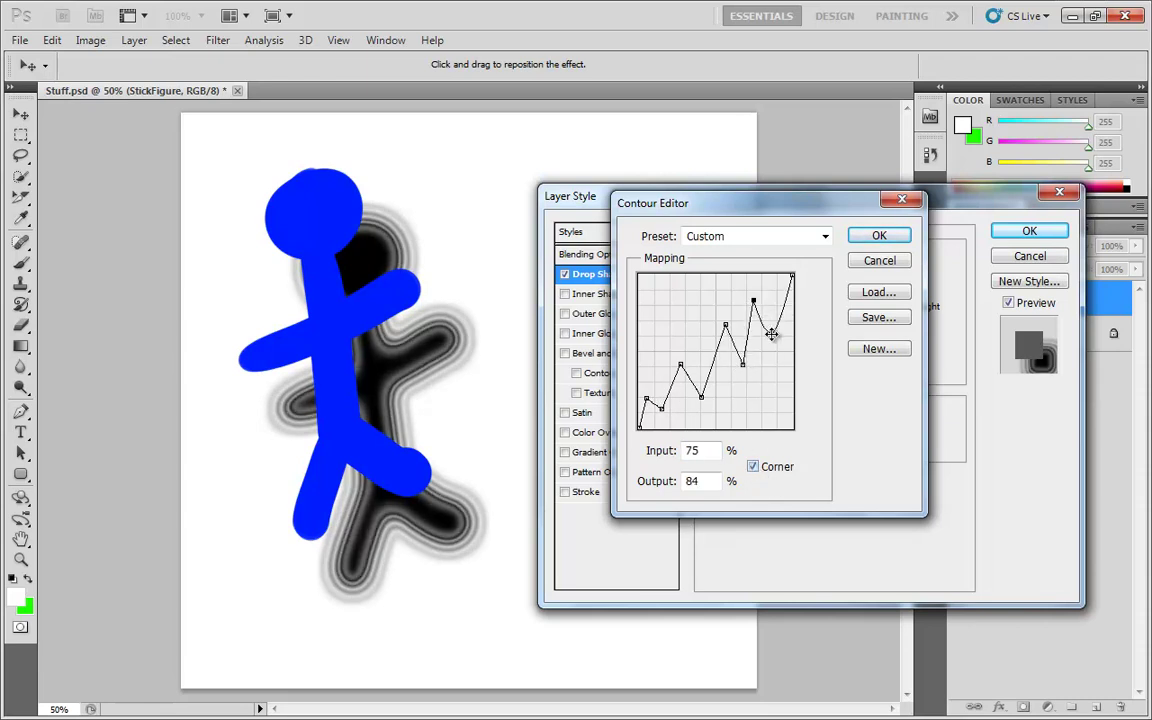
click(772, 332)
click(753, 467)
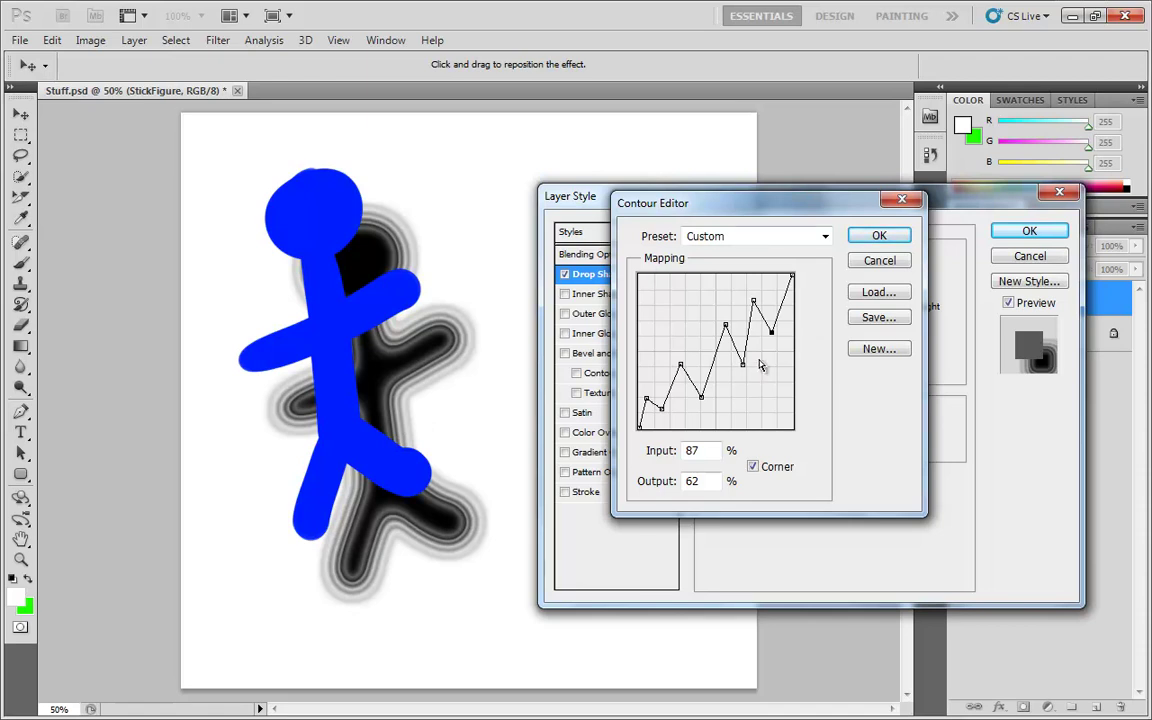
Step: Switch the shadow contour to the Sawtooth 1 preset and raise its end point to full output
click(709, 239)
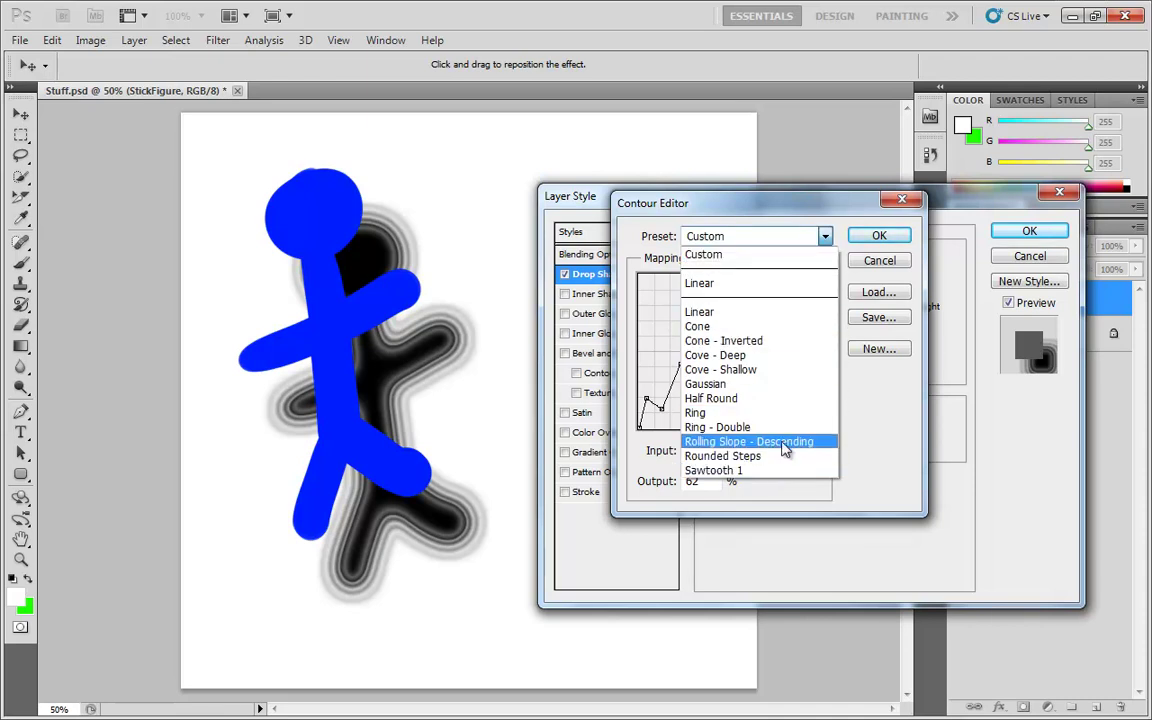
click(739, 475)
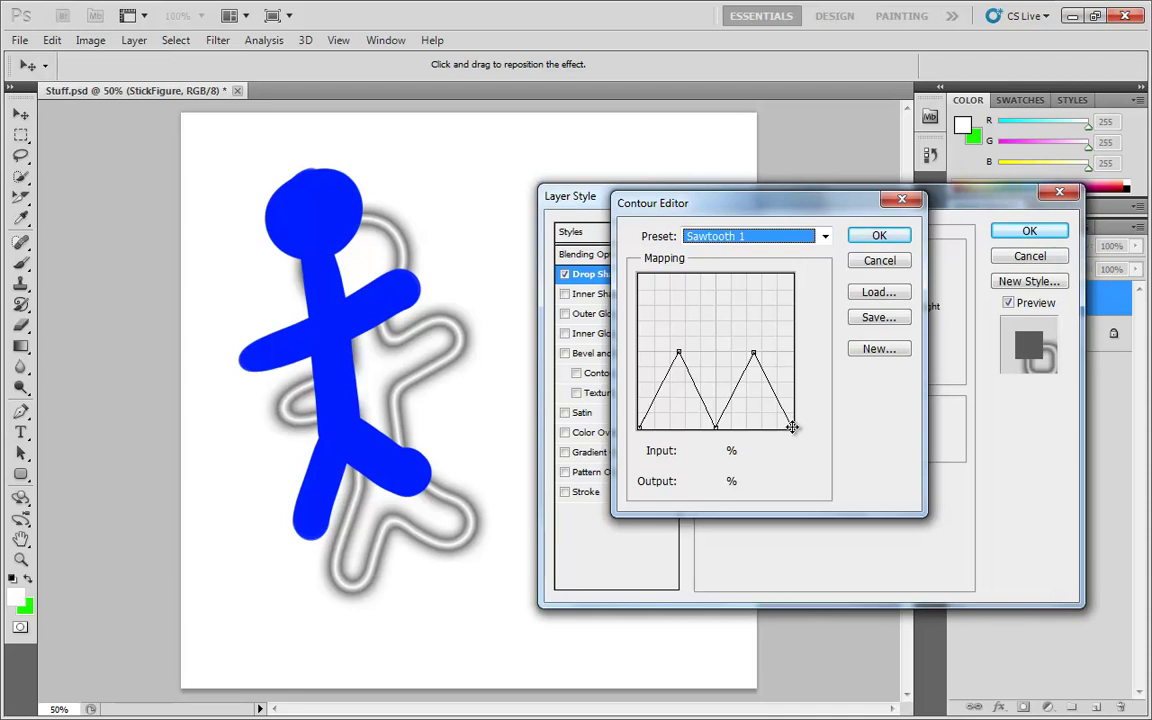
drag(792, 427, 810, 470)
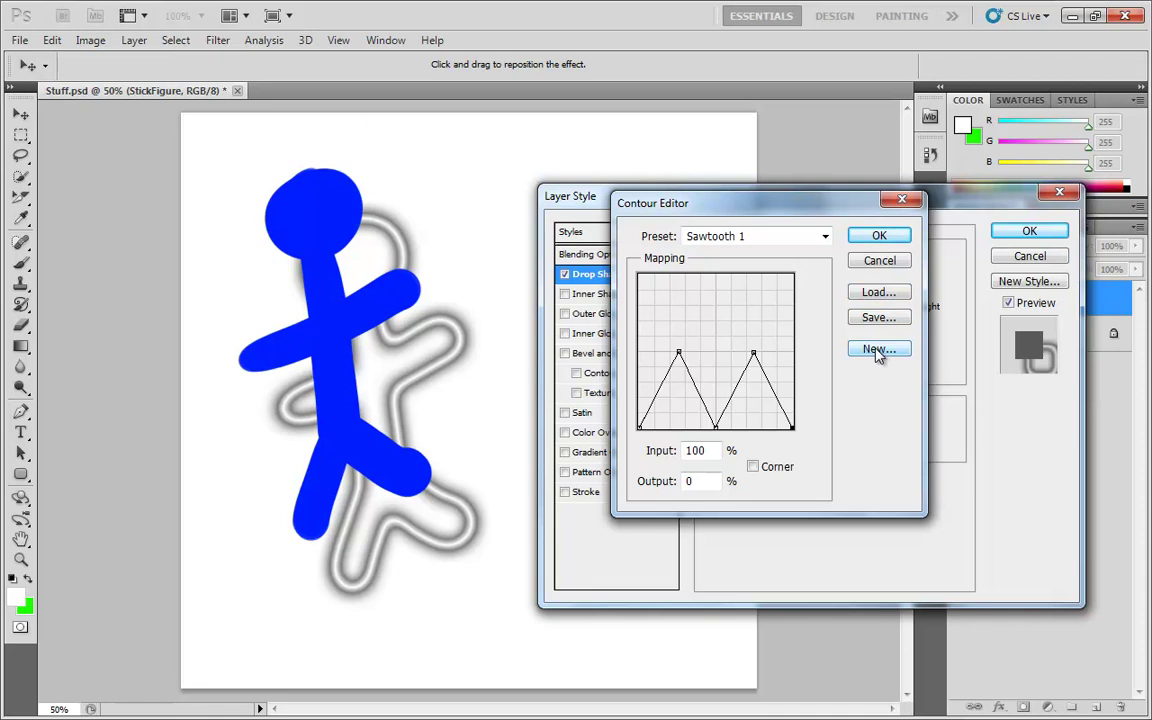
Step: Discard the contour edits and apply the Sawtooth 1 preset to the shadow contour
click(880, 264)
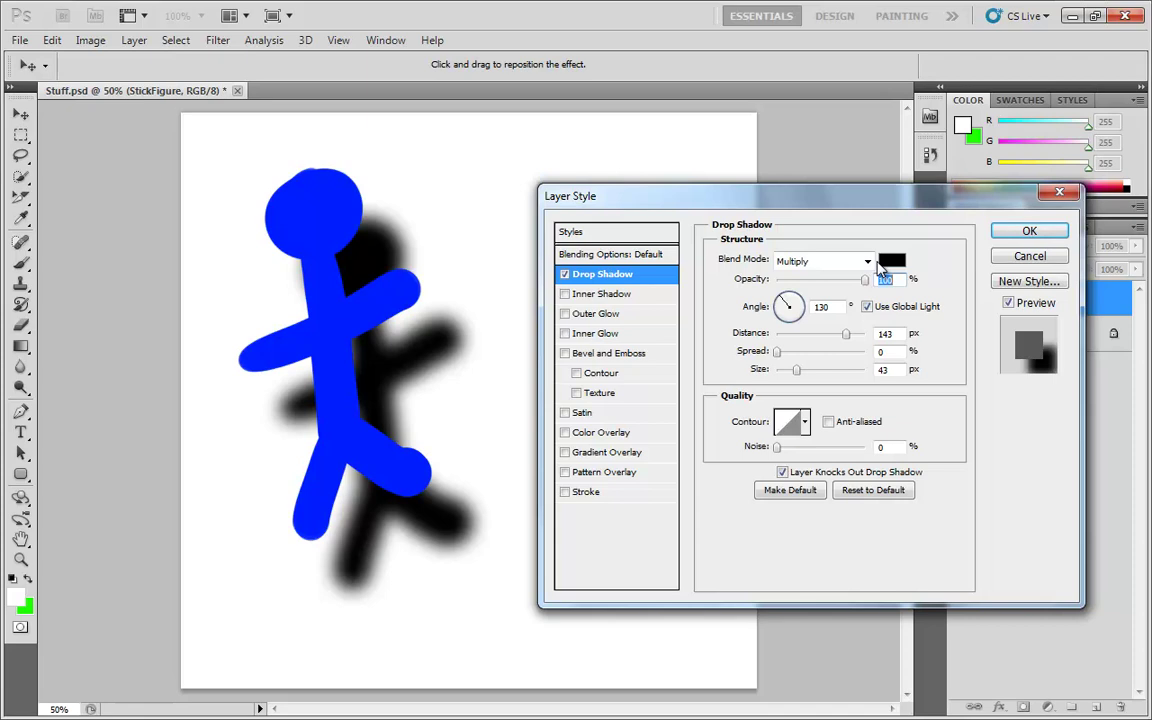
click(790, 421)
drag(836, 213, 660, 397)
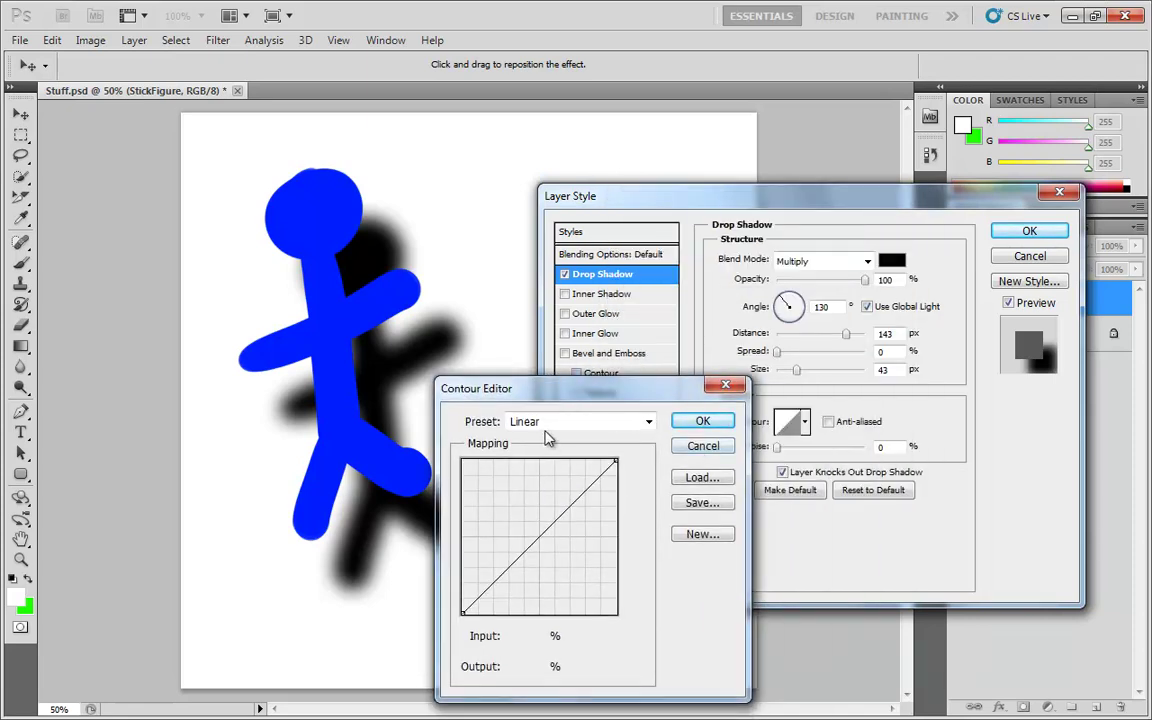
click(610, 424)
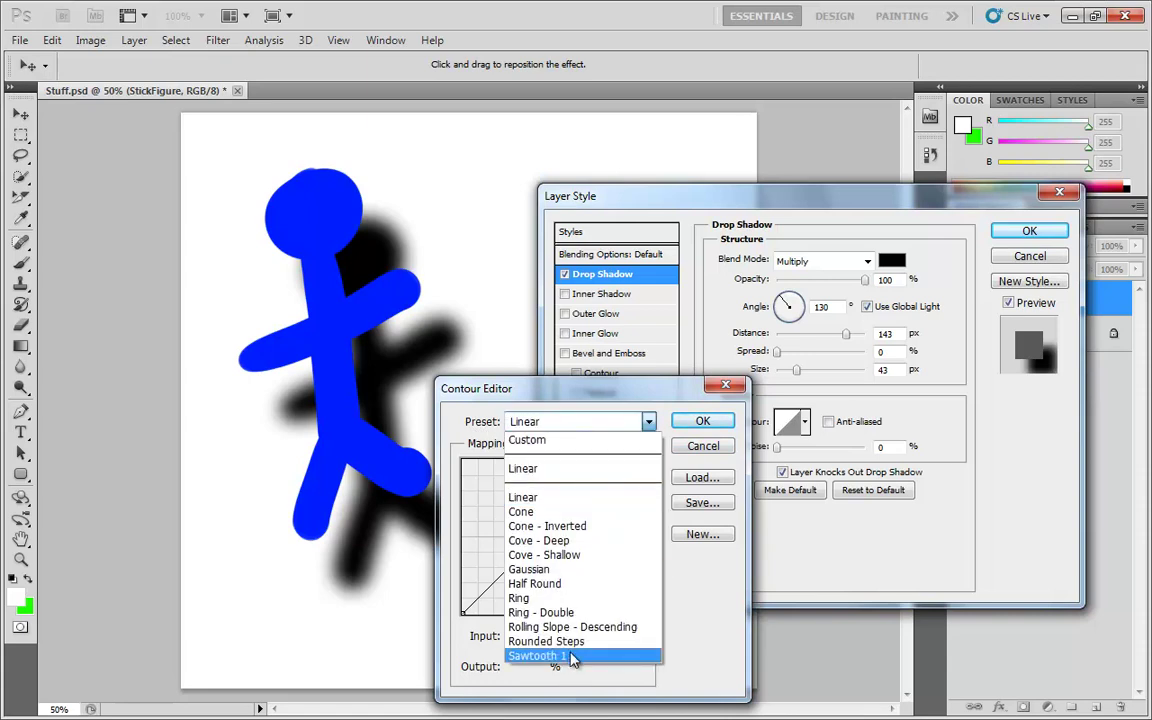
click(578, 659)
click(706, 421)
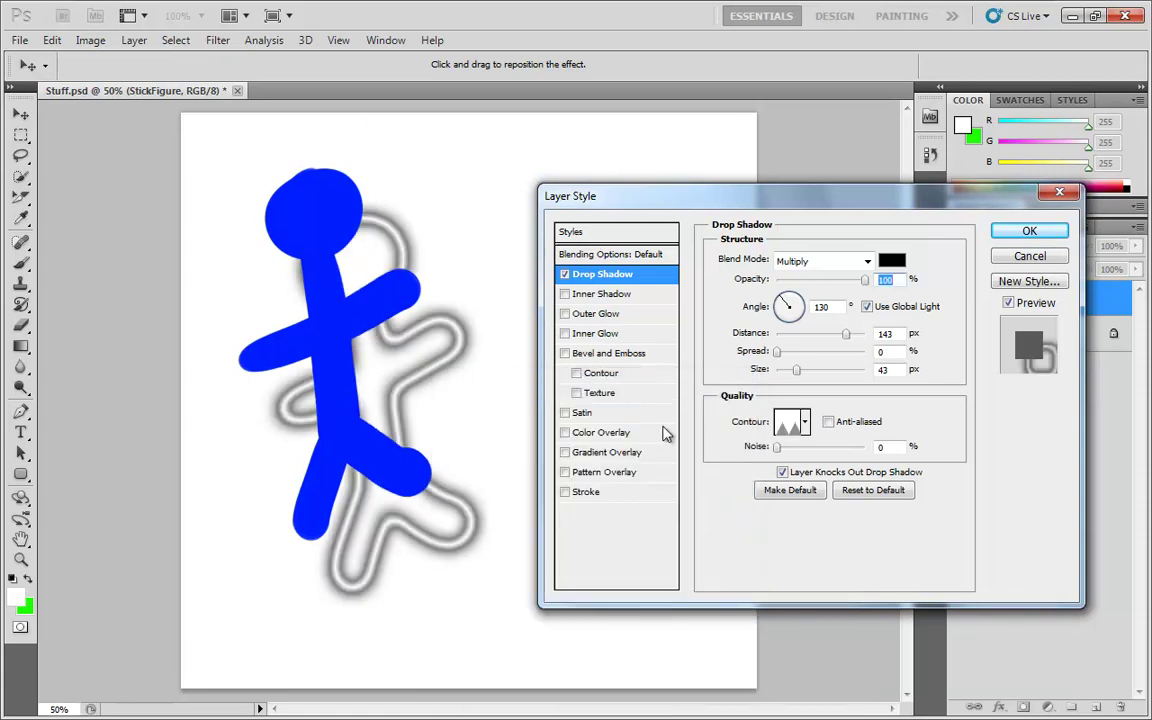
Step: Test Anti-aliased on the shadow contour, leaving it switched off
click(829, 422)
click(829, 422)
click(828, 422)
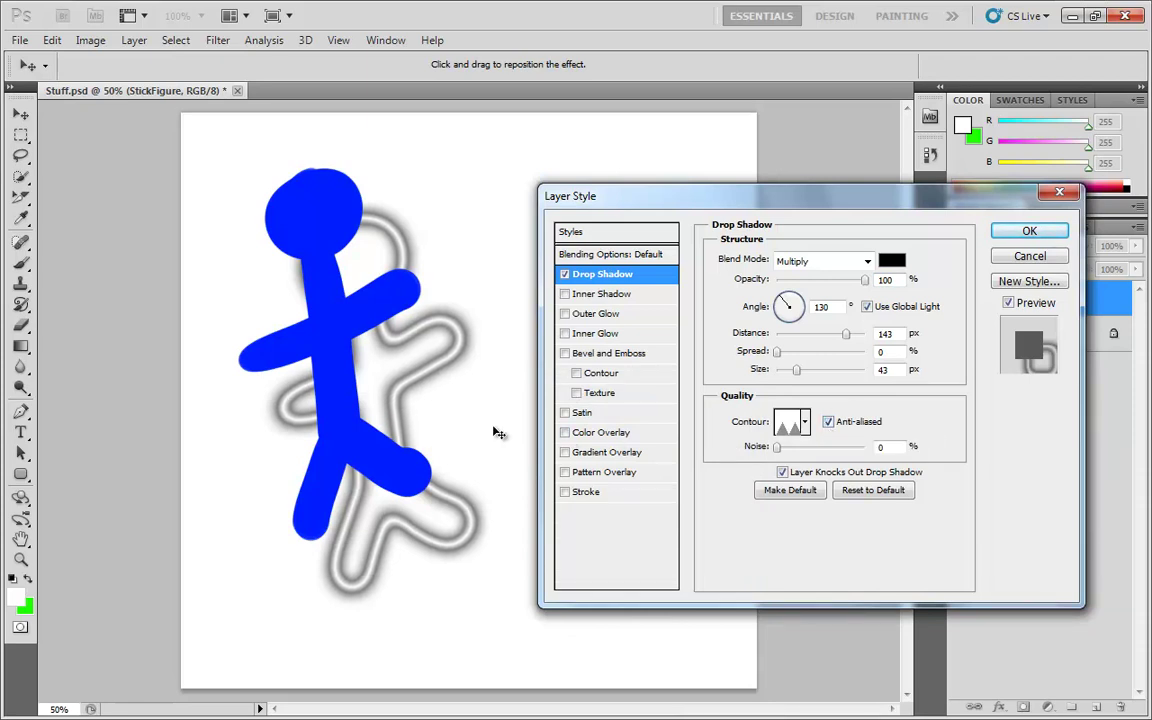
click(826, 422)
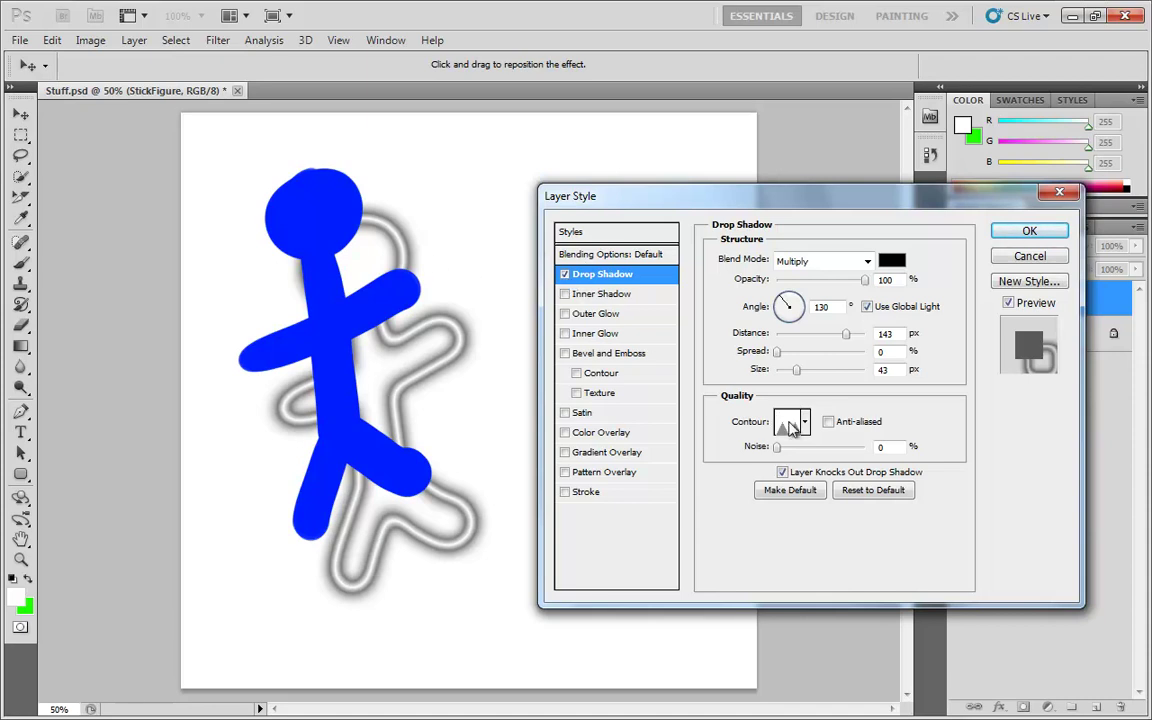
Step: Replace the Drop Shadow with Bevel and Emboss and preview its gloss contour
click(565, 274)
click(630, 356)
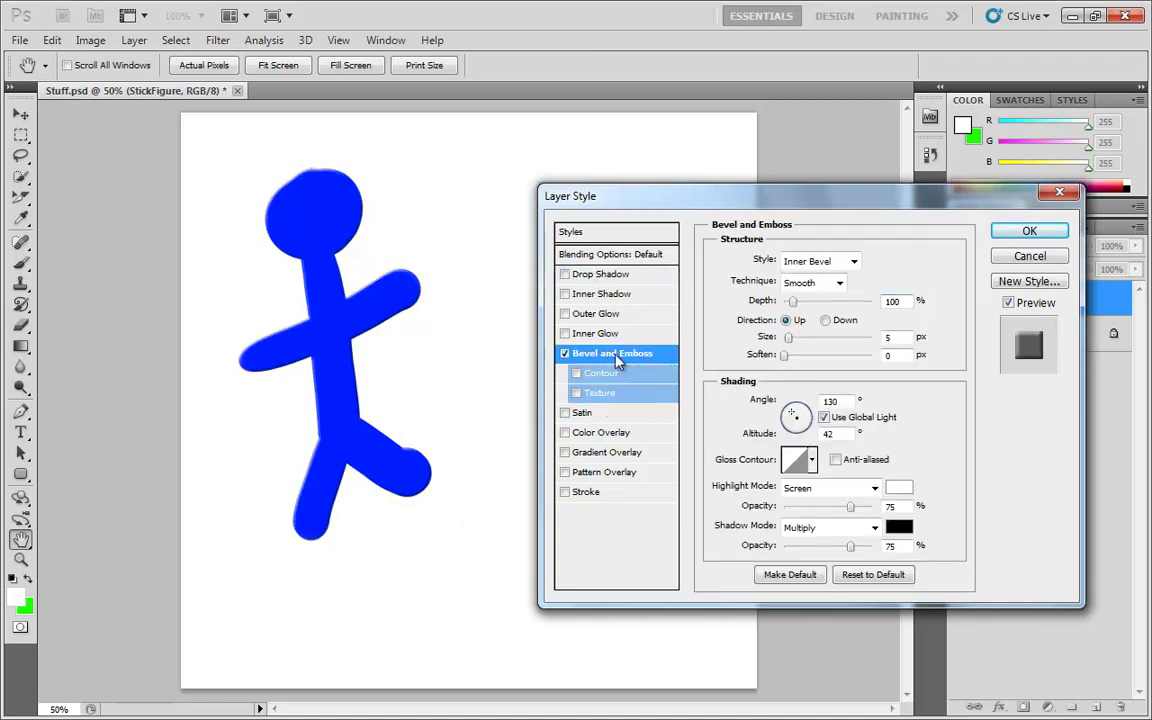
click(797, 459)
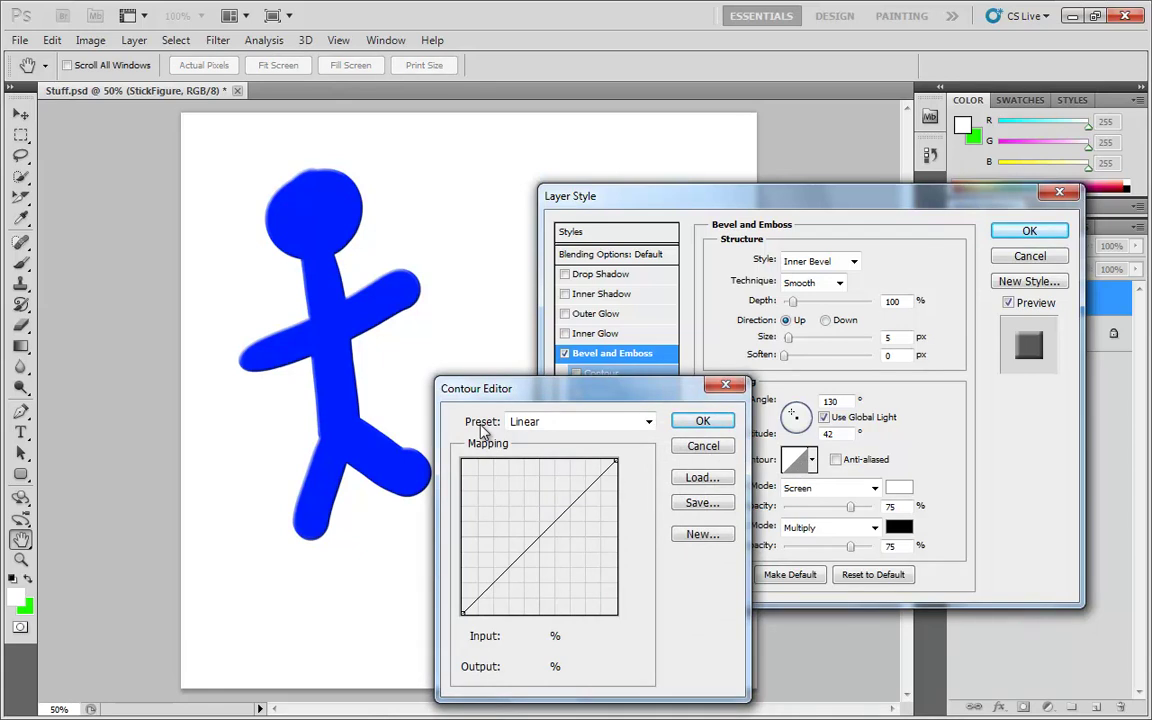
click(703, 420)
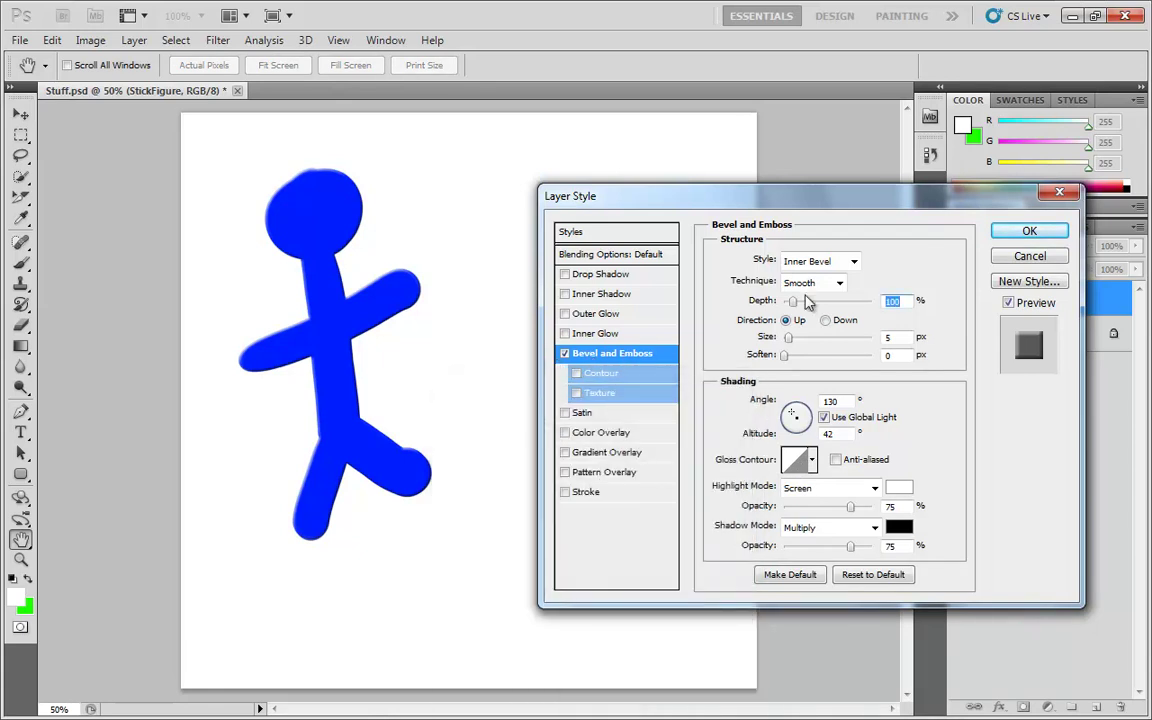
Step: Set the bevel Size to 35 px and Technique to Chisel Hard, toggling gloss anti-aliasing
drag(799, 337, 801, 343)
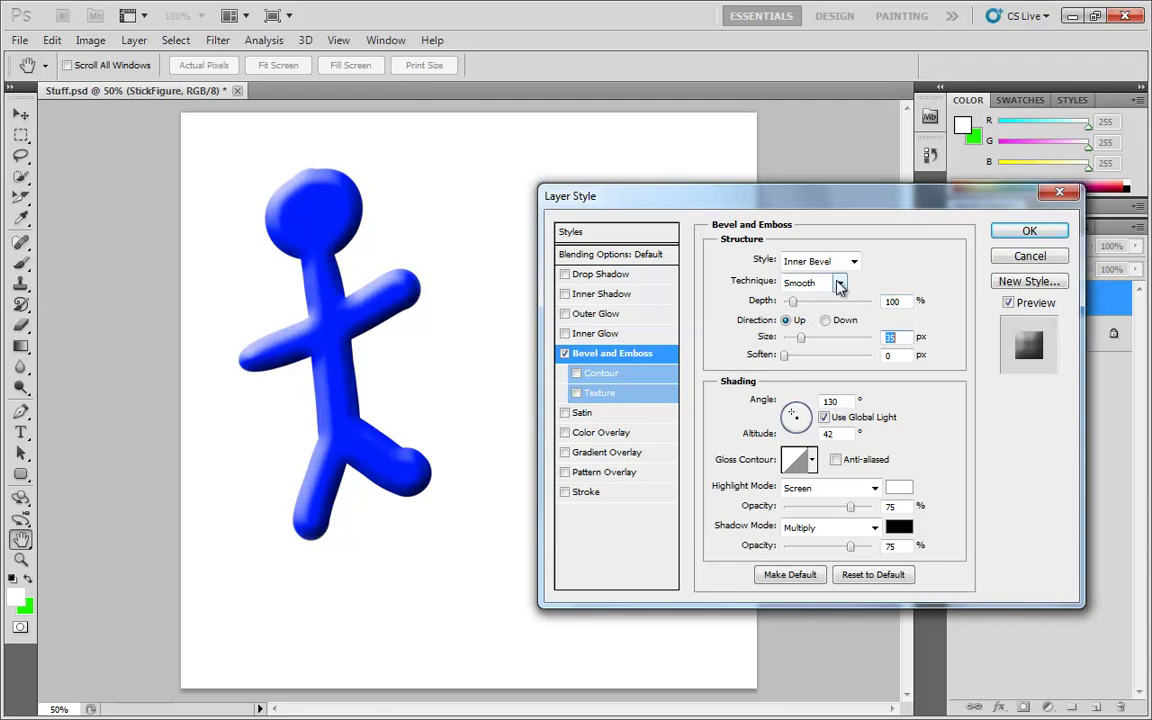
click(840, 284)
click(808, 303)
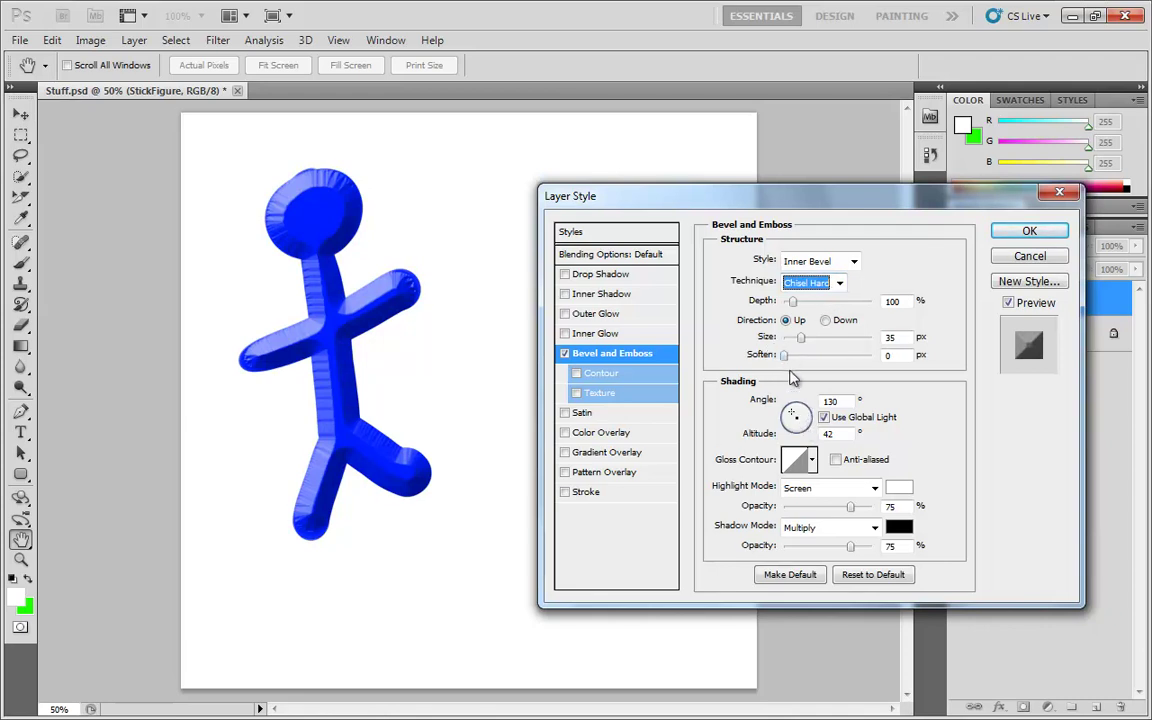
click(840, 286)
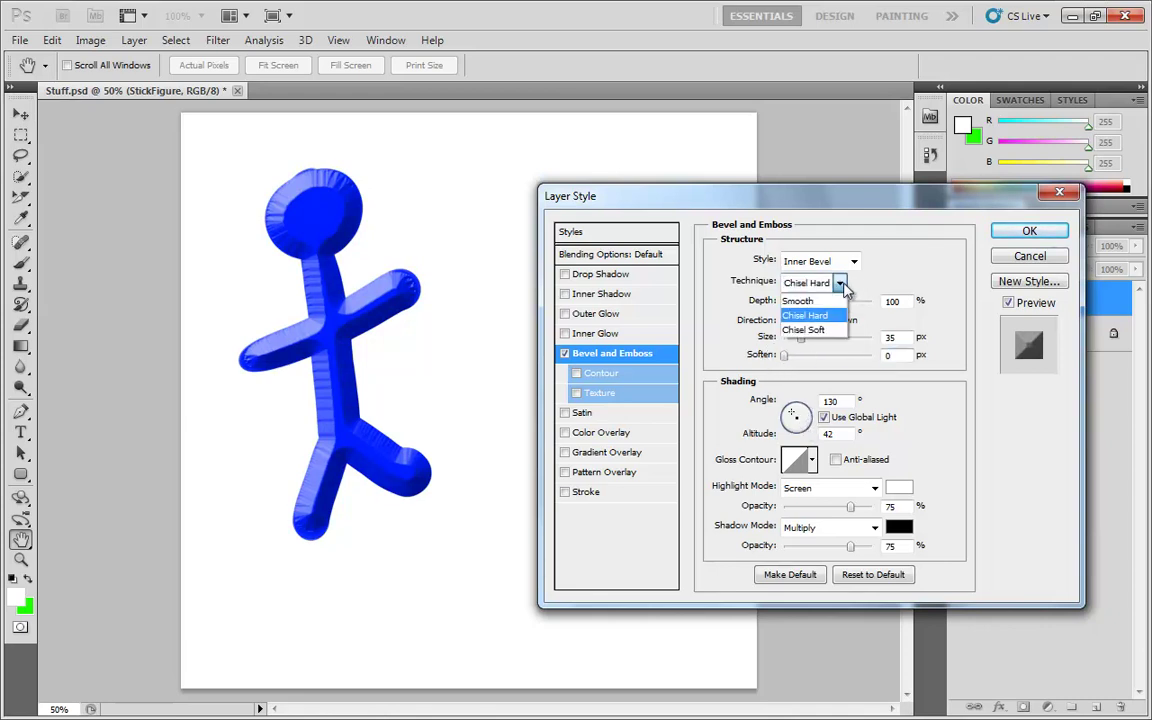
click(830, 329)
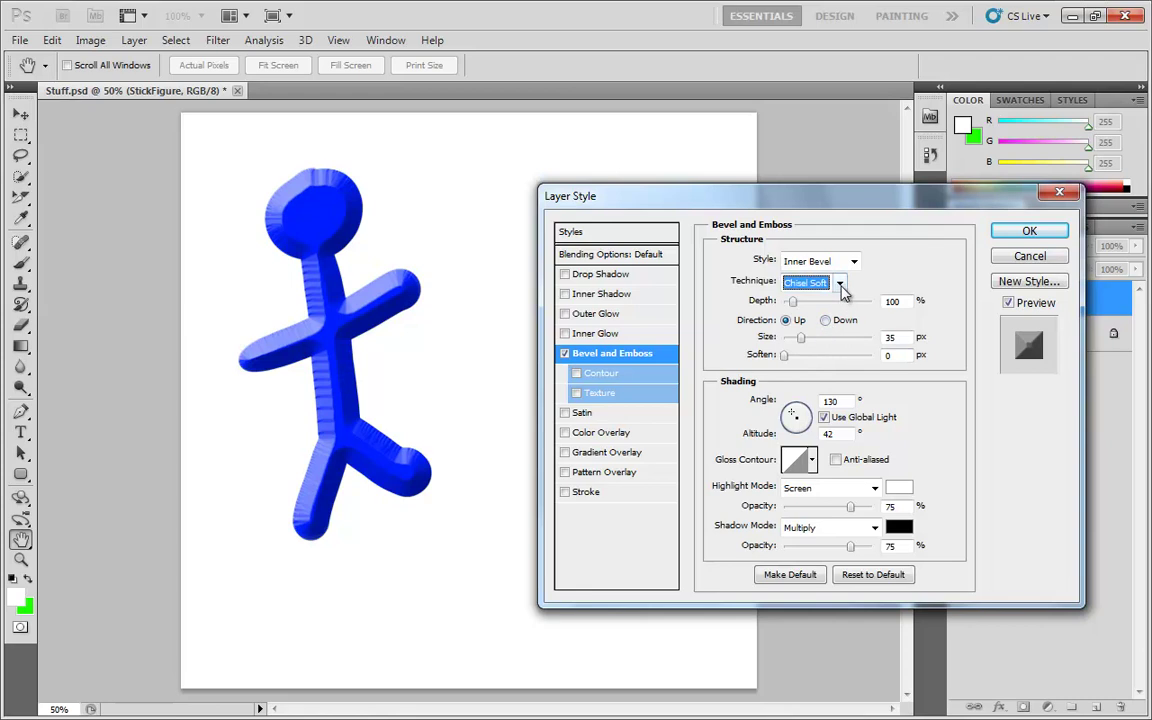
click(842, 286)
click(829, 314)
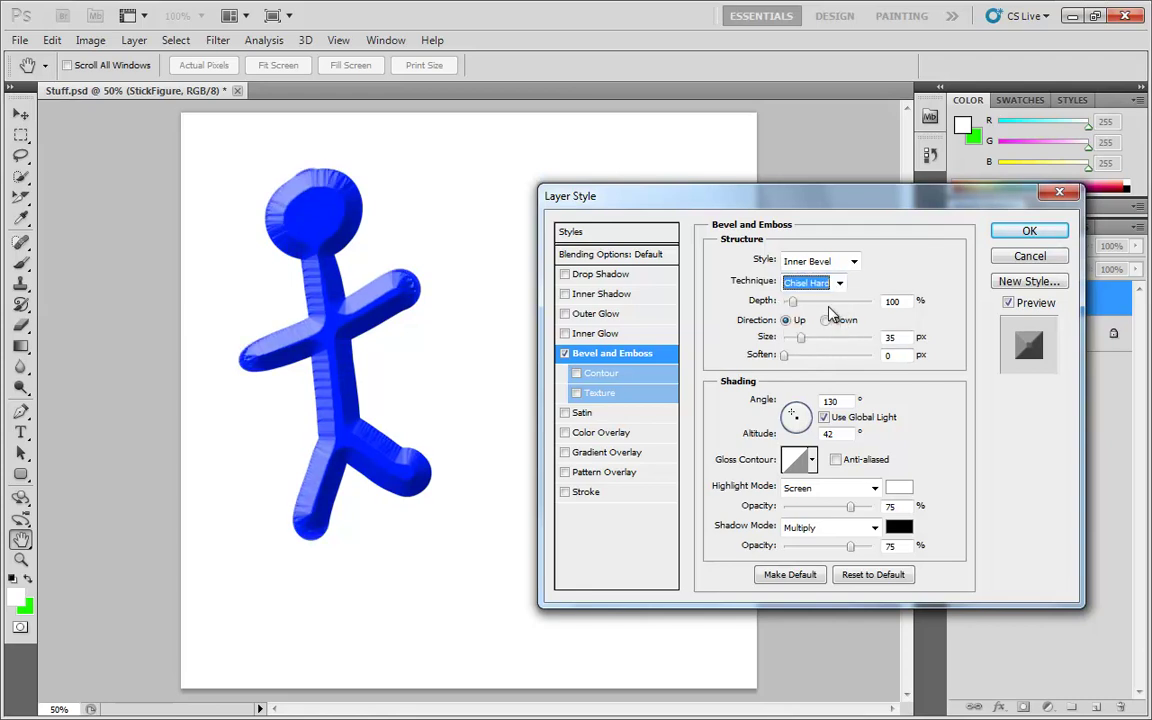
click(835, 460)
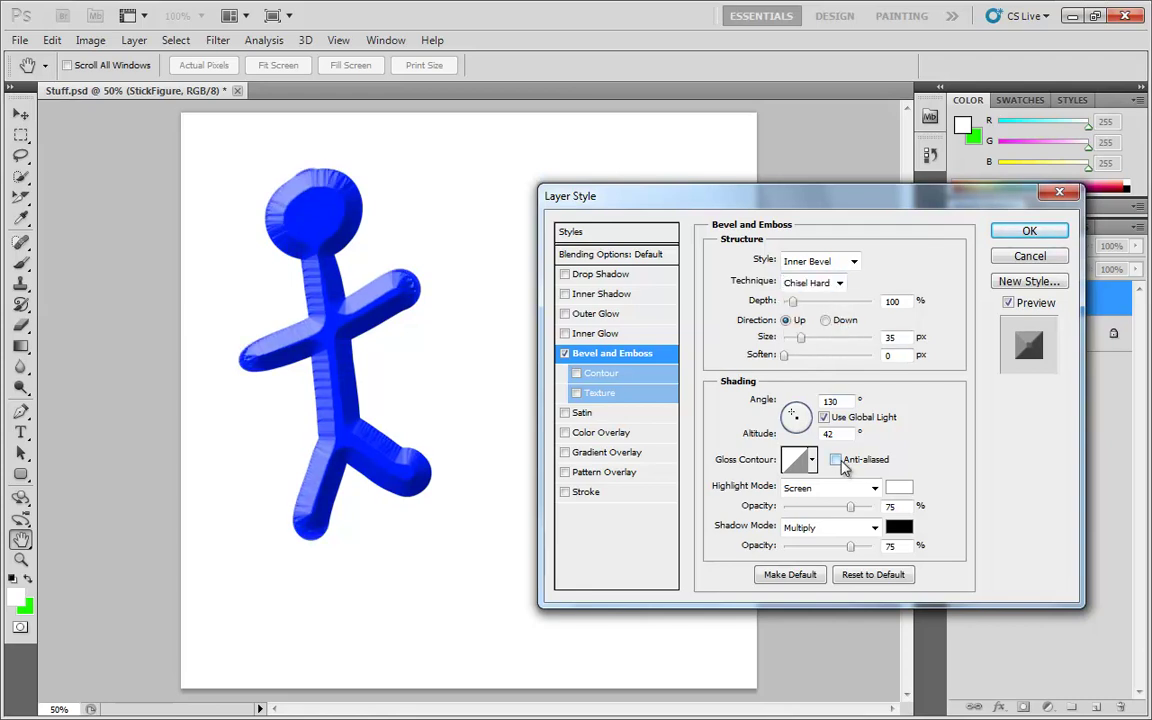
click(797, 460)
mouse_move(516, 559)
mouse_down()
mouse_move(513, 530)
mouse_move(549, 514)
mouse_move(559, 539)
mouse_move(583, 504)
mouse_move(579, 489)
mouse_up()
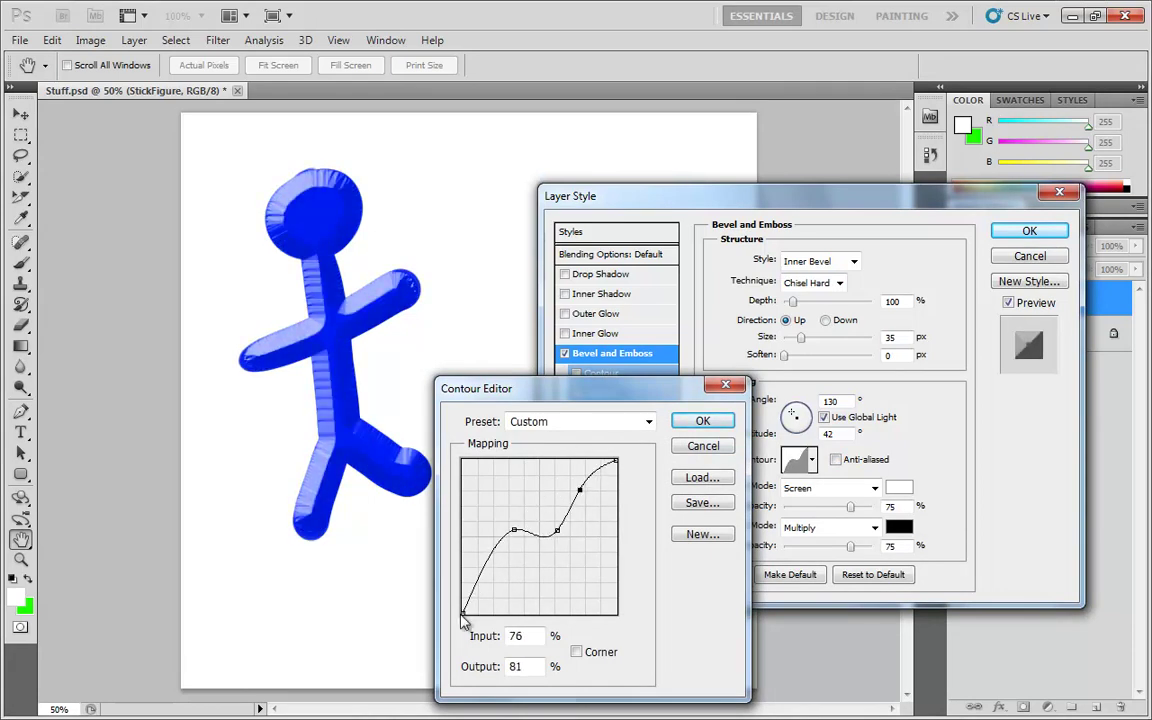
drag(557, 533, 551, 543)
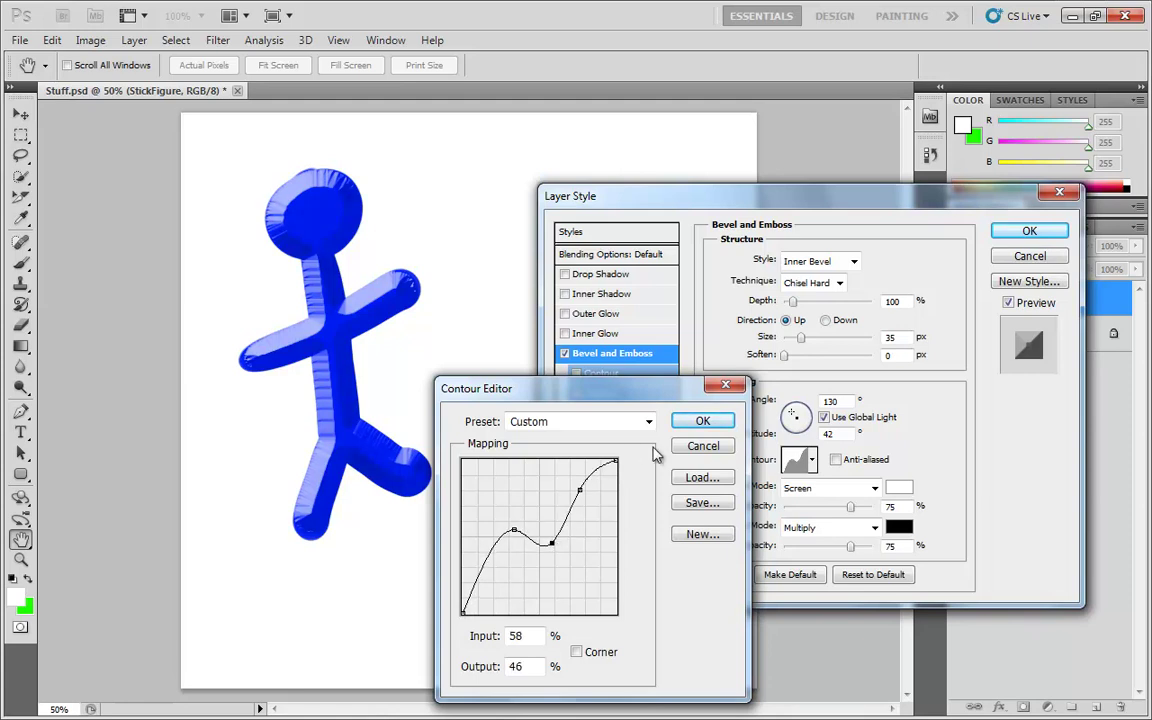
click(703, 421)
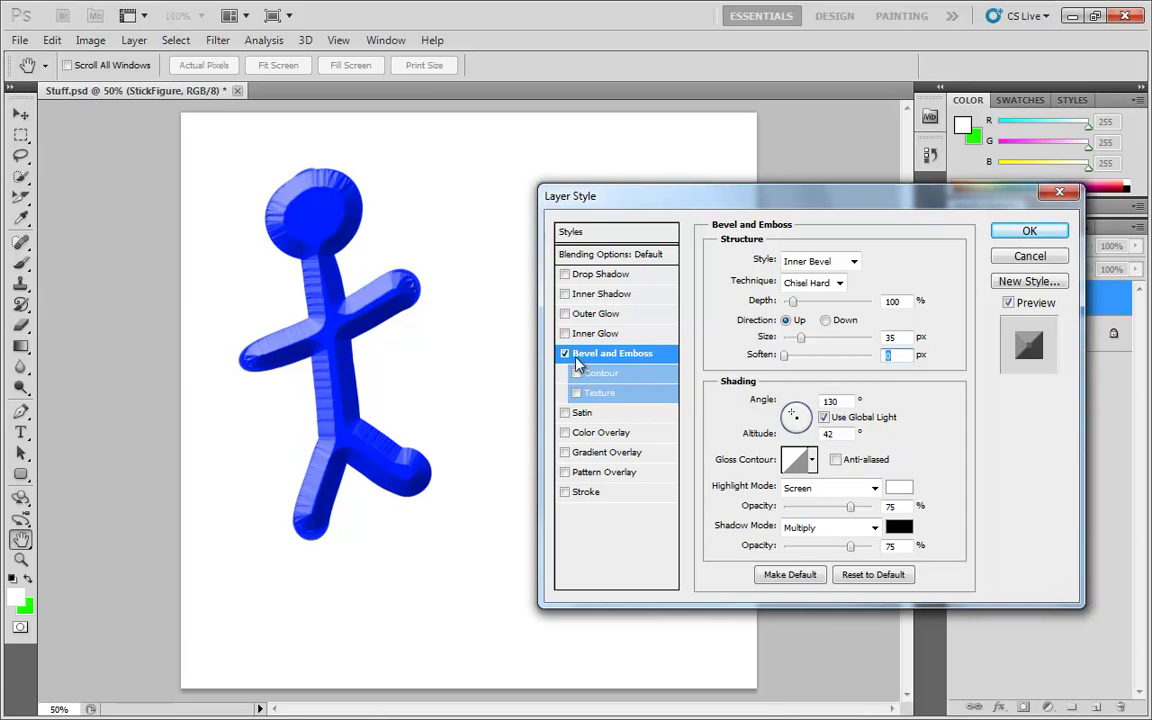
Step: Disable the bevel and re-enable the Sawtooth drop shadow at 100% opacity, 143 px distance, 43 px size
click(566, 354)
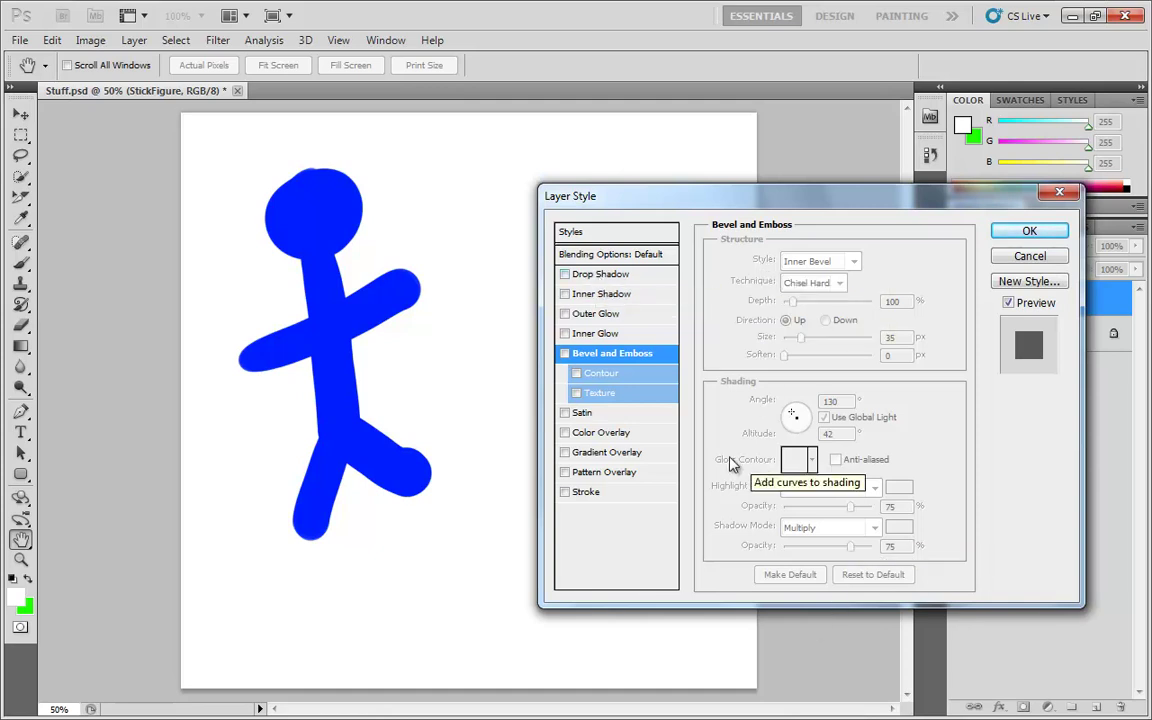
click(583, 274)
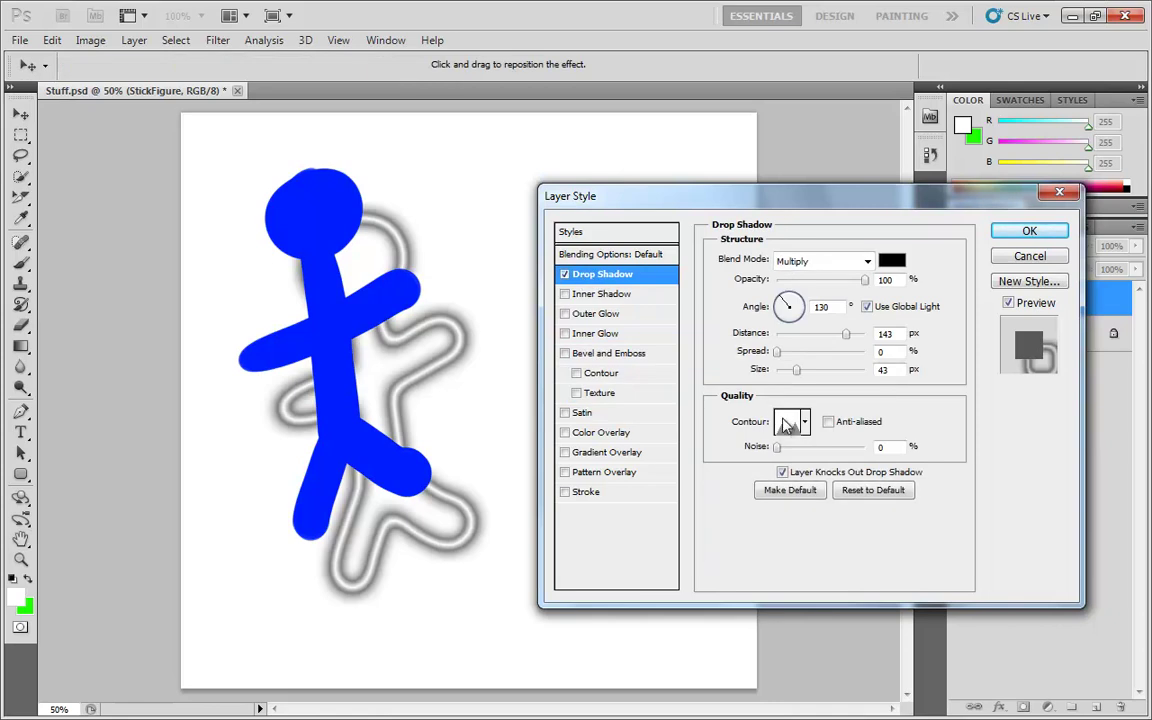